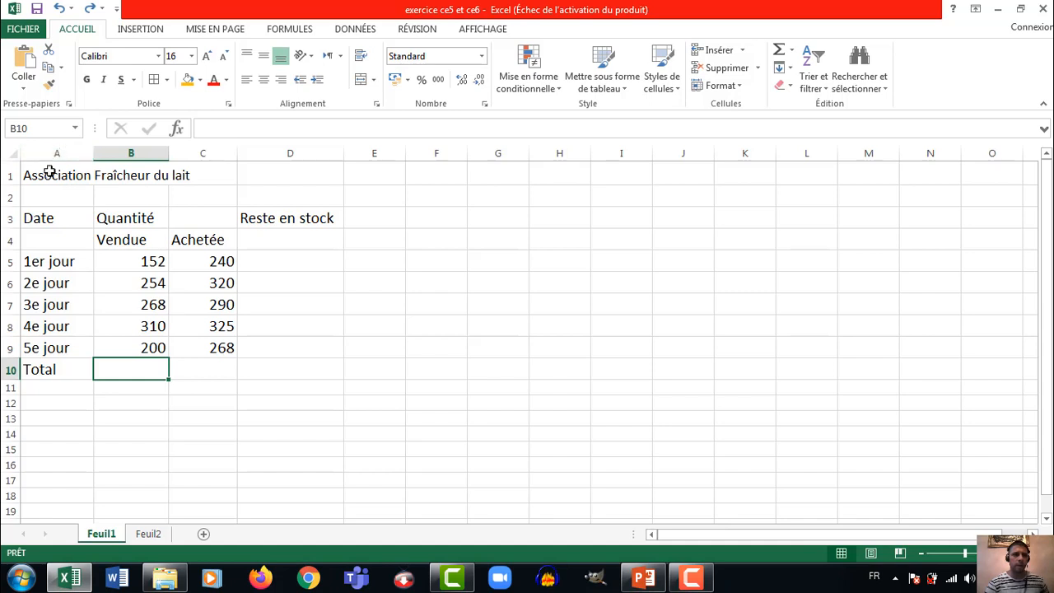
pyautogui.click(50, 174)
pyautogui.press('ctrl+shift+less')
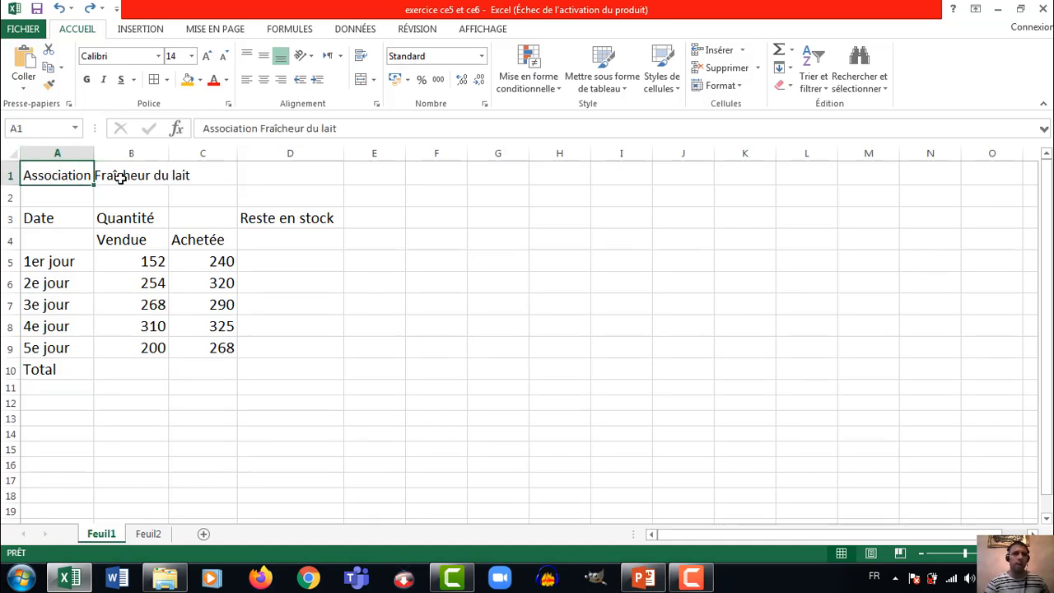
pyautogui.click(55, 218)
pyautogui.click(134, 212)
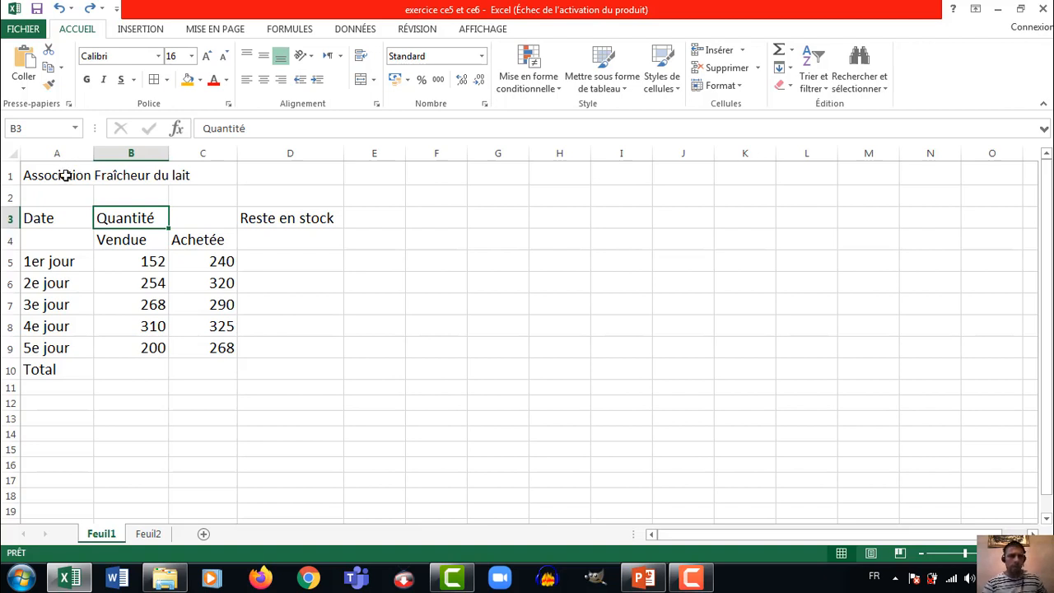
# Merge and center the title "Association Fraîcheur du lait" across A1:D1 and set its font size to 18
pyautogui.moveTo(65, 171); pyautogui.dragTo(316, 177)
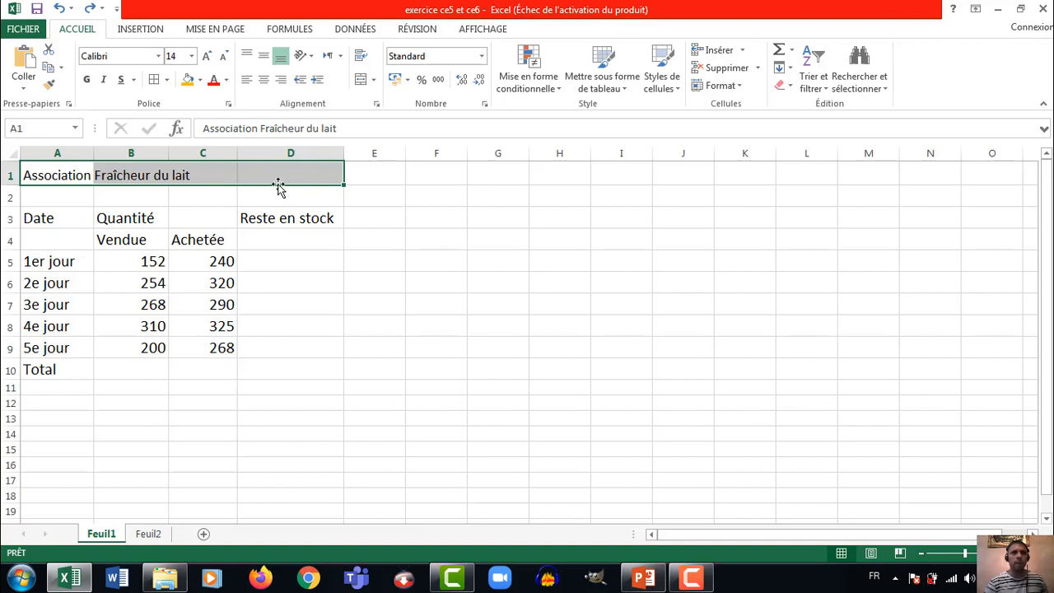
pyautogui.click(361, 80)
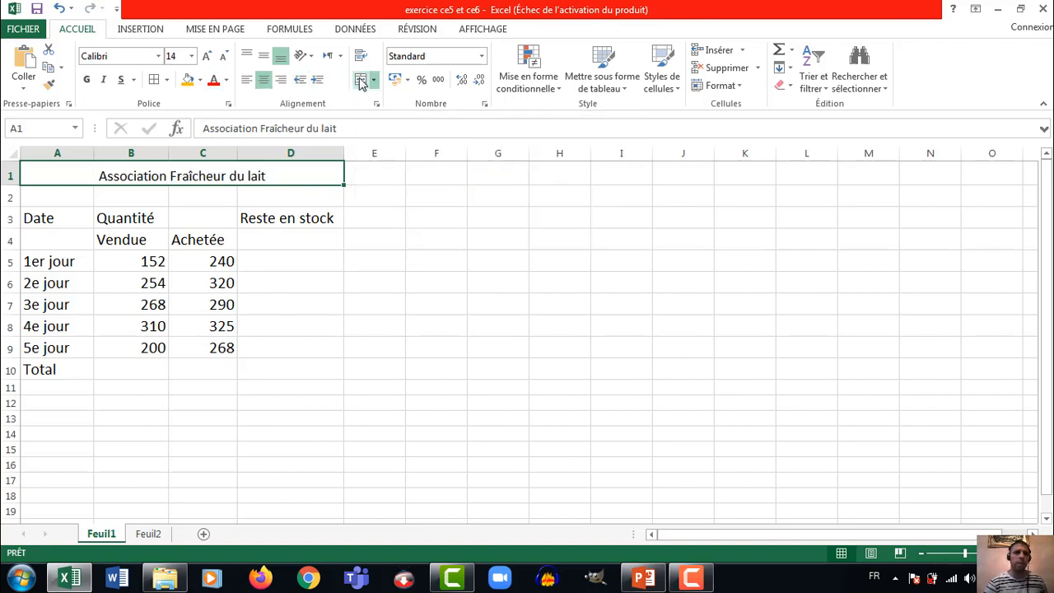
pyautogui.click(207, 57)
pyautogui.click(207, 57)
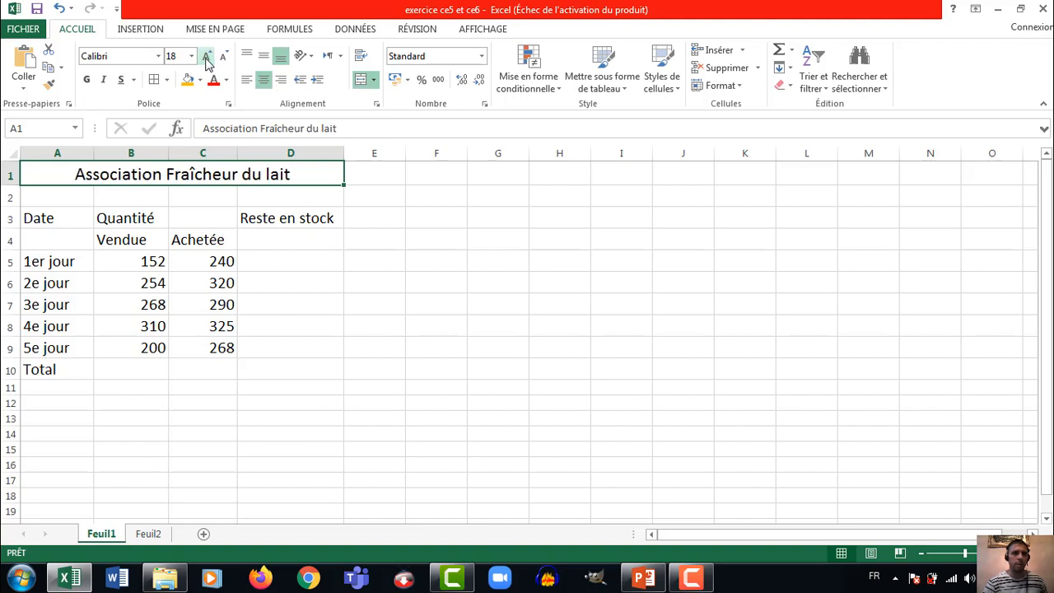
# Format the merged title as bold and underlined, with a standard yellow fill and a border
pyautogui.click(87, 80)
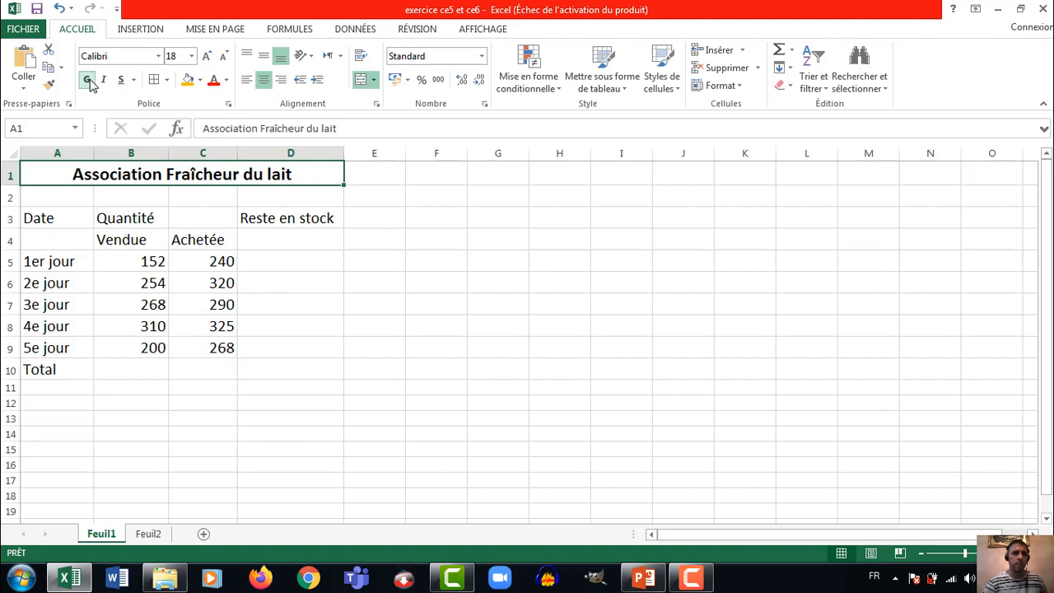
pyautogui.click(121, 82)
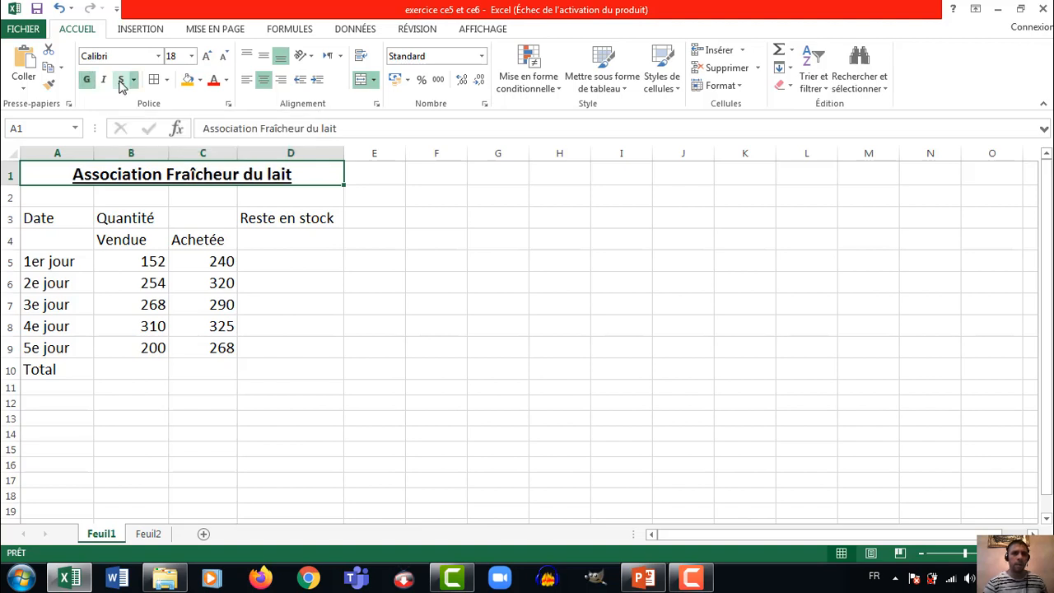
pyautogui.click(200, 82)
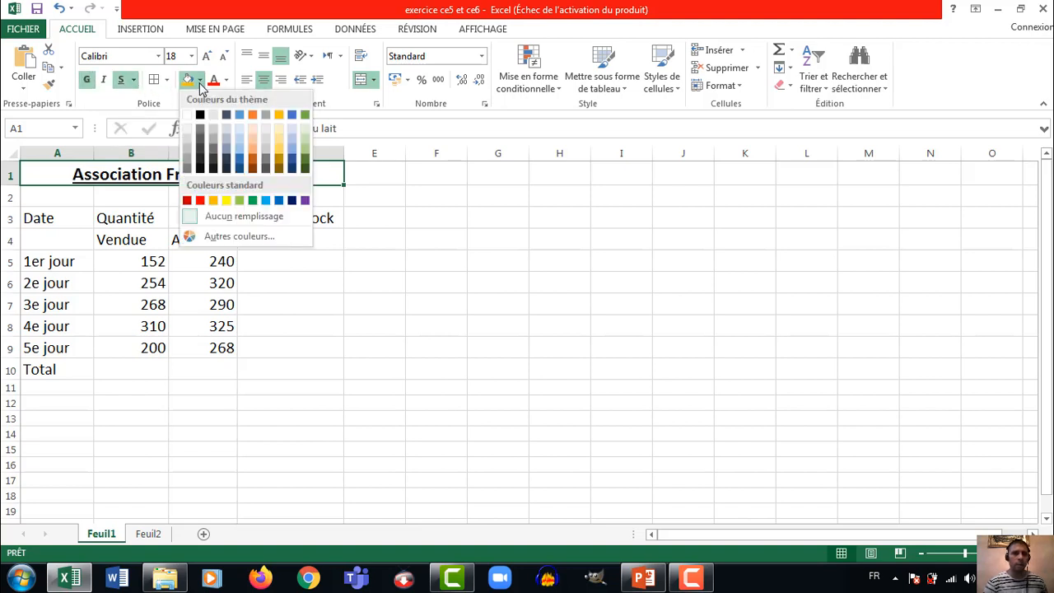
pyautogui.click(227, 201)
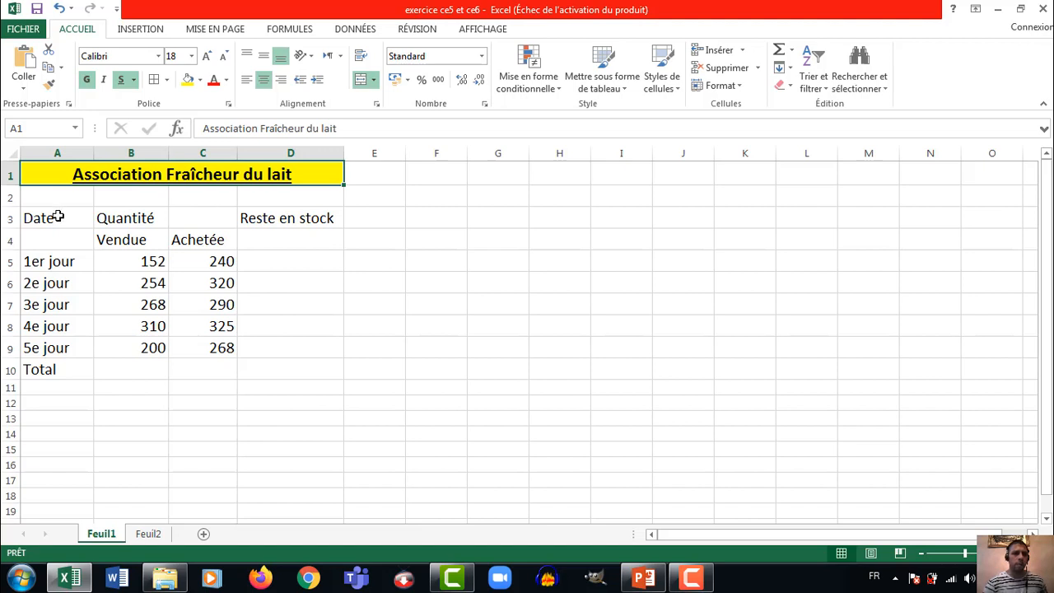
# Apply all borders to the table range A3:D10 and set its font size to 18
pyautogui.moveTo(60, 214); pyautogui.dragTo(250, 367)
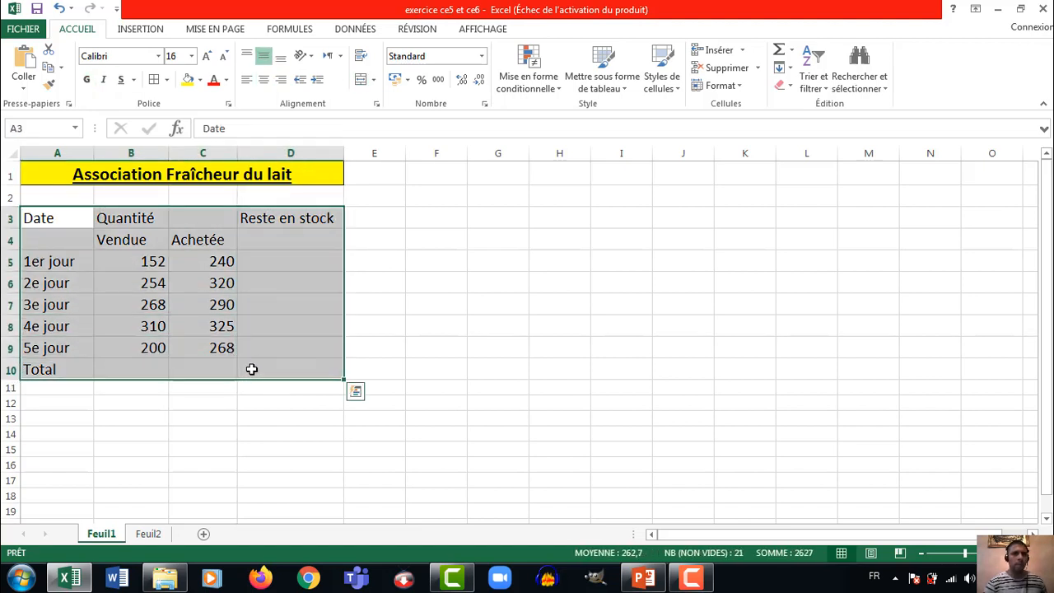
pyautogui.click(154, 82)
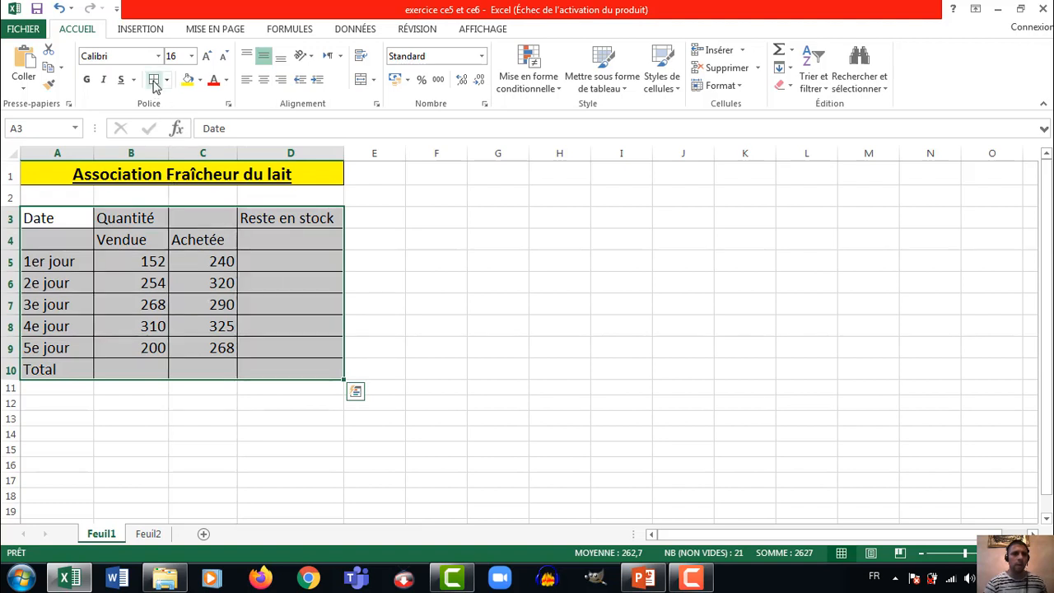
pyautogui.click(207, 58)
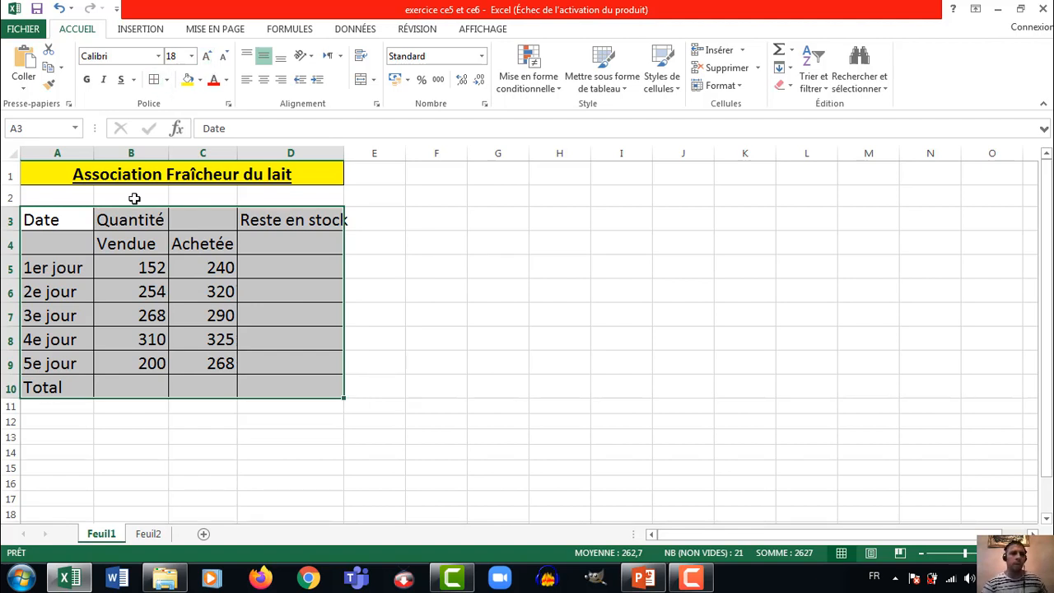
# Make the first-column labels in A3:A10 bold and toggle bold on the header range A3:D4
pyautogui.moveTo(74, 219); pyautogui.dragTo(71, 388)
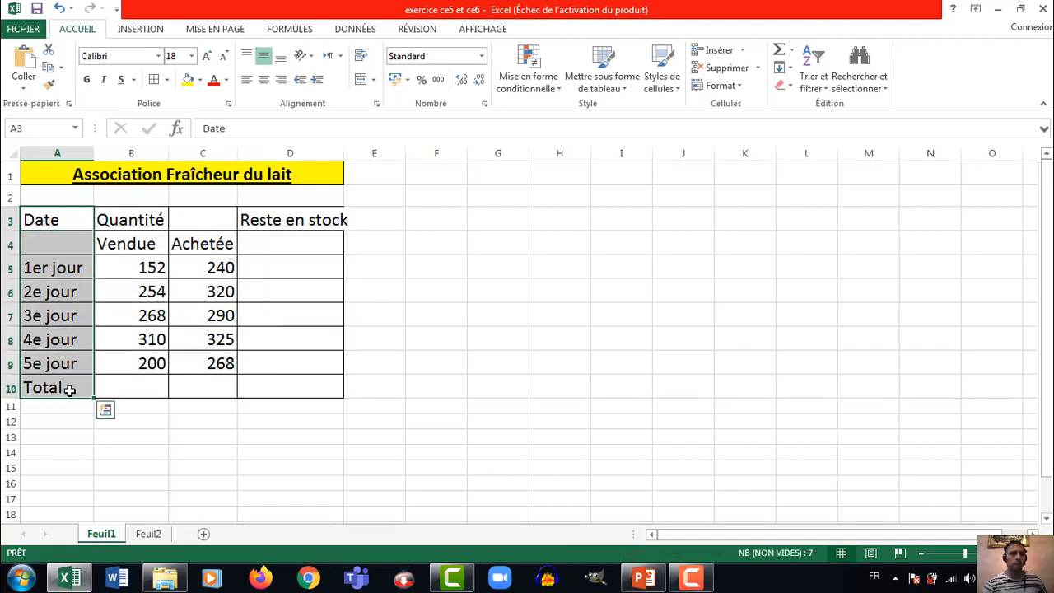
pyautogui.click(87, 80)
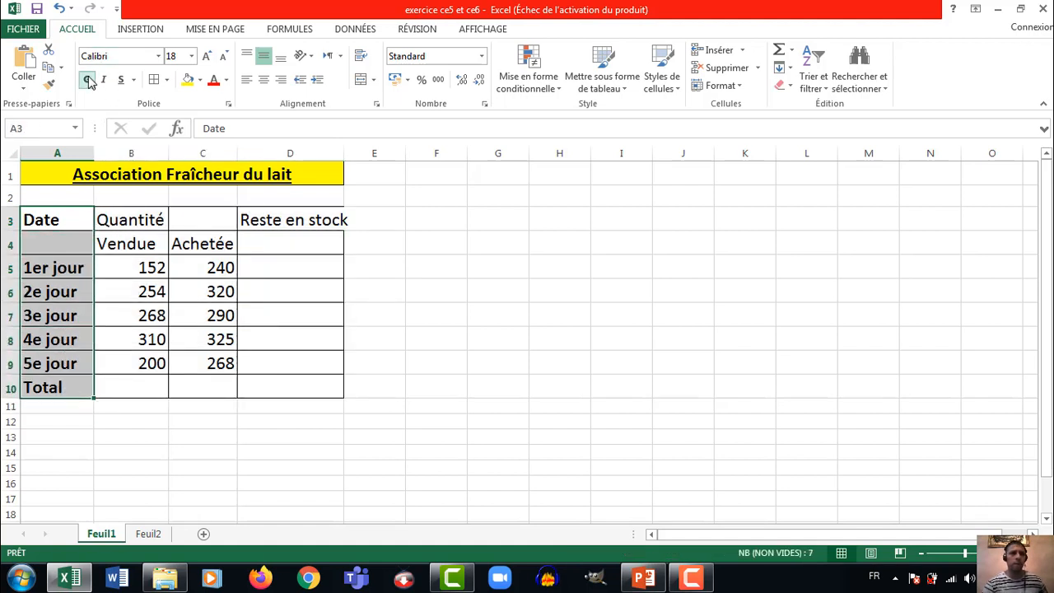
pyautogui.moveTo(75, 216); pyautogui.dragTo(271, 236)
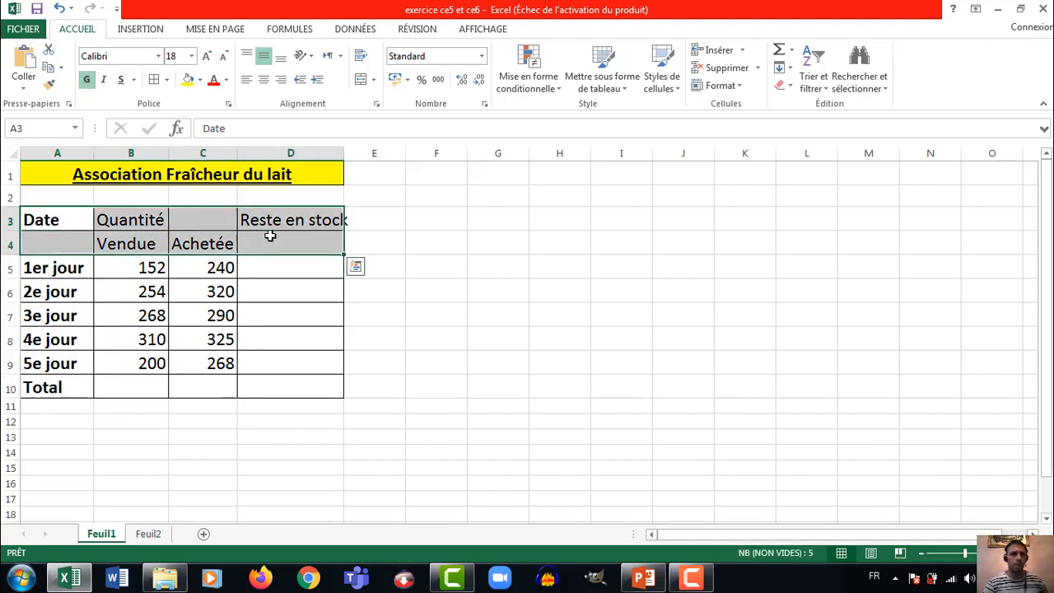
pyautogui.click(87, 79)
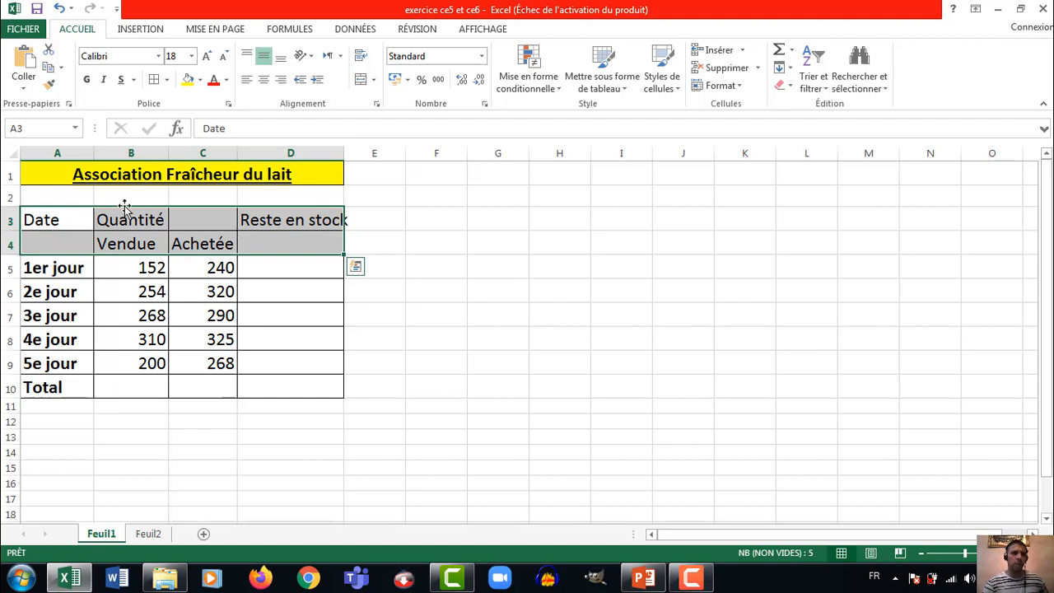
# Fill the header range A3:D4 with the green theme color "Vert, Accentuation6"
pyautogui.moveTo(62, 220); pyautogui.dragTo(238, 245)
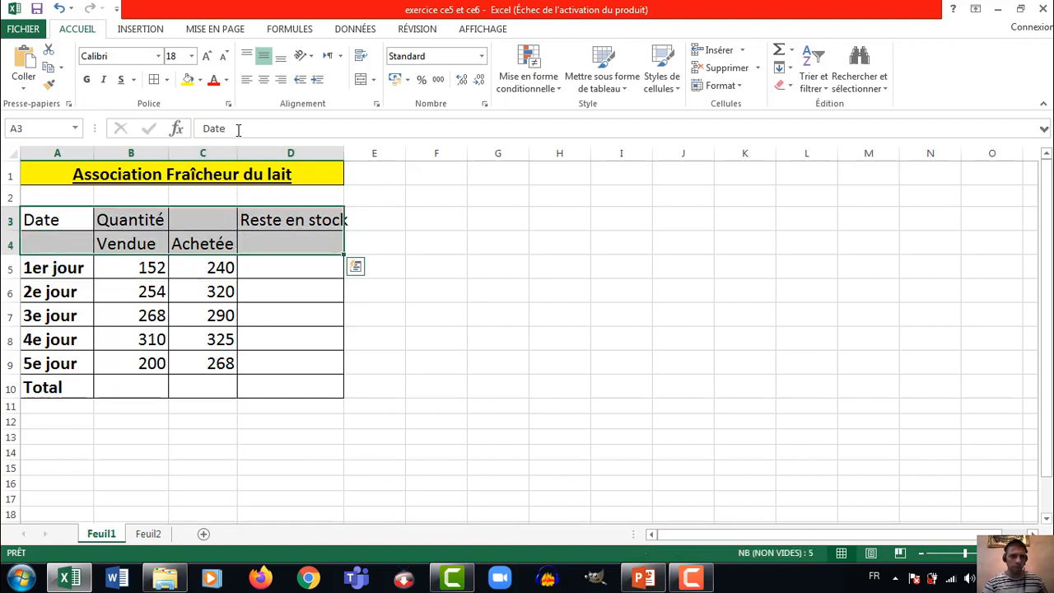
pyautogui.click(200, 81)
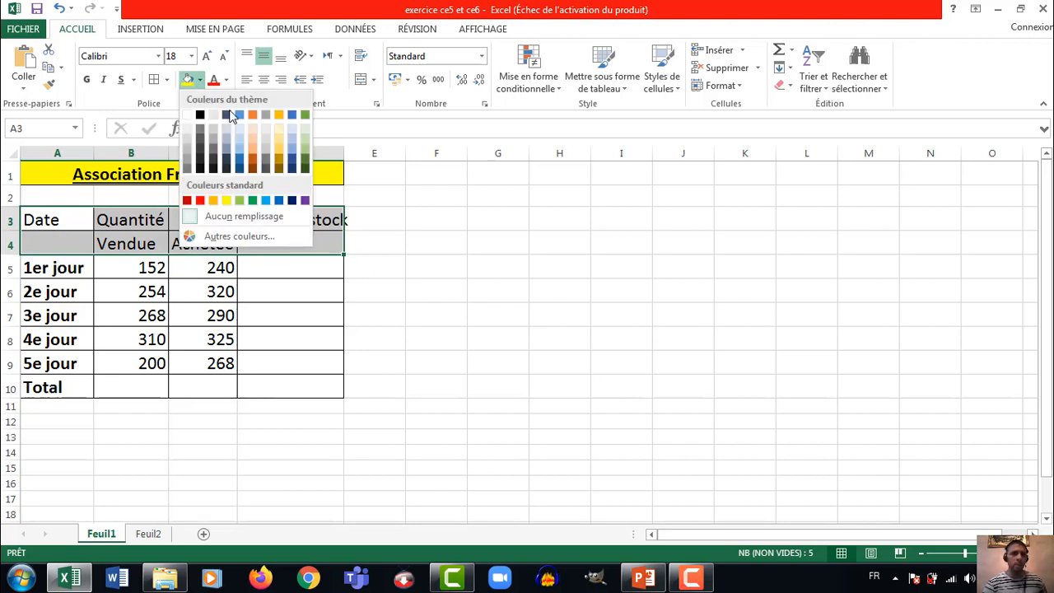
pyautogui.click(304, 116)
# Fill the row labels in A5:A10, from "1er jour" to "Total", with the orange-gold theme color
pyautogui.moveTo(65, 269); pyautogui.dragTo(68, 388)
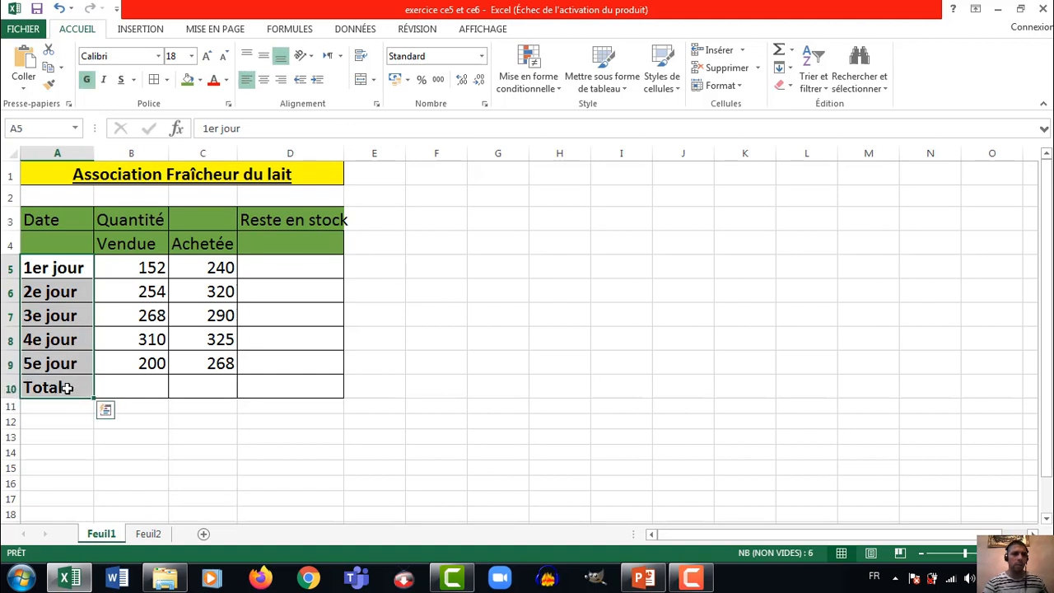
pyautogui.click(200, 80)
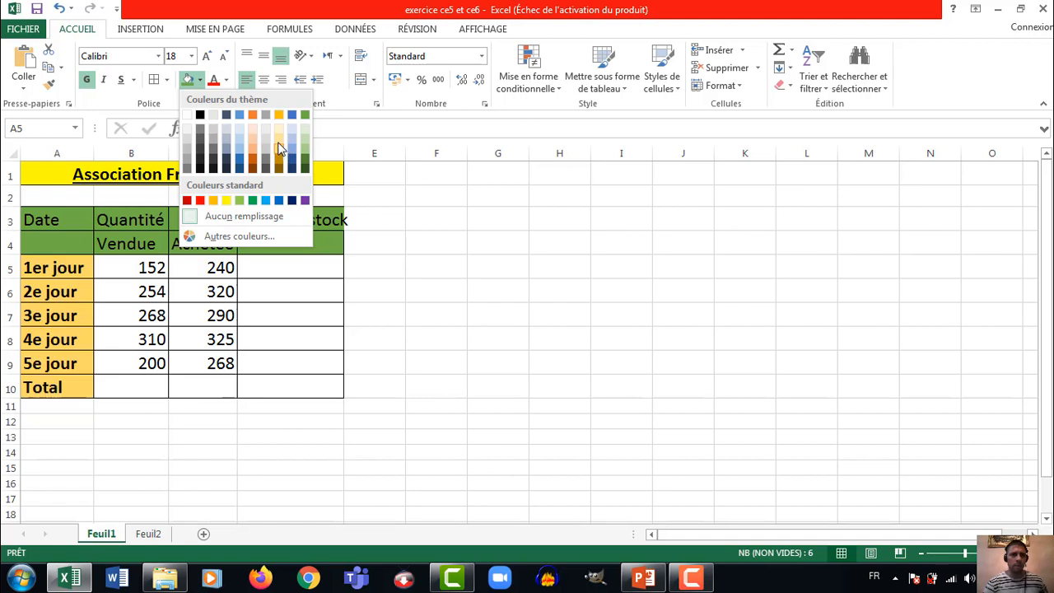
pyautogui.click(279, 116)
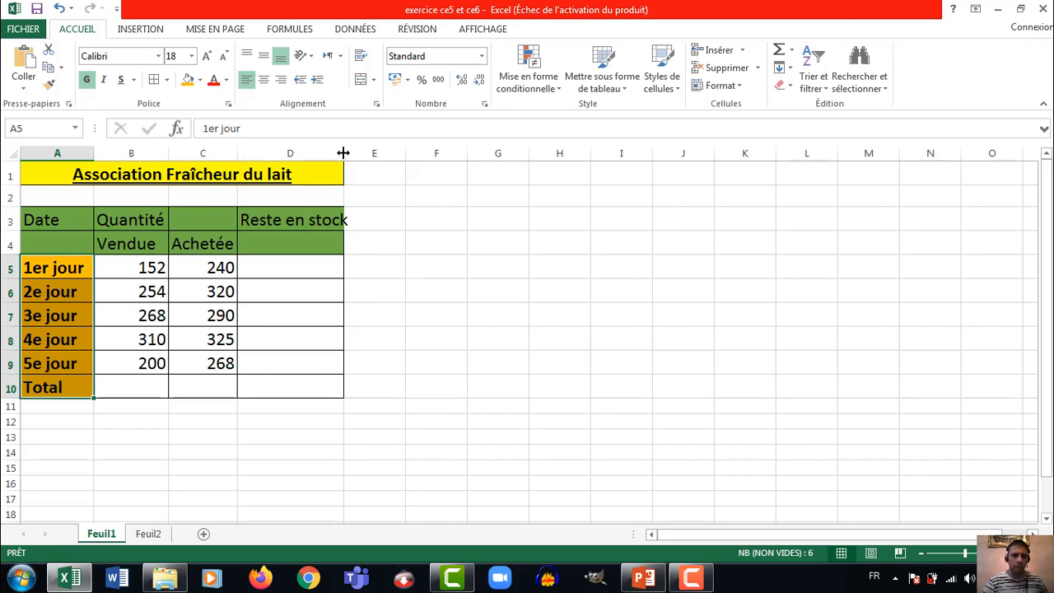
# Widen column D to fit "Reste en stock", and merge and center the header cells A3:A4, B3:C3 and D3:D4 separately
pyautogui.moveTo(343, 153); pyautogui.dragTo(362, 155)
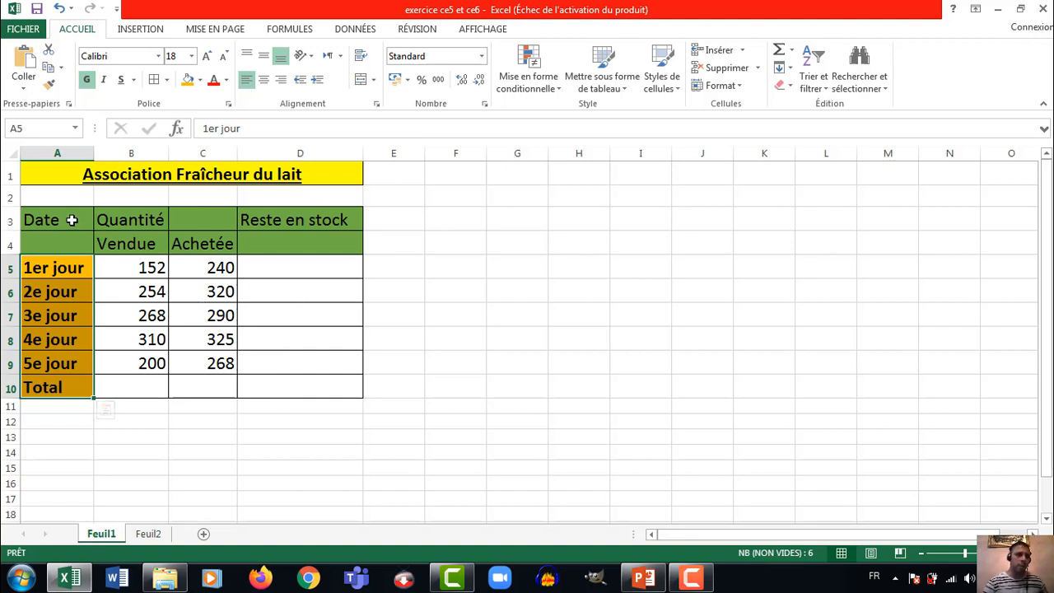
pyautogui.moveTo(71, 220)
pyautogui.mouseDown()
pyautogui.moveTo(72, 244)
pyautogui.moveTo(67, 218)
pyautogui.moveTo(67, 237)
pyautogui.mouseUp()
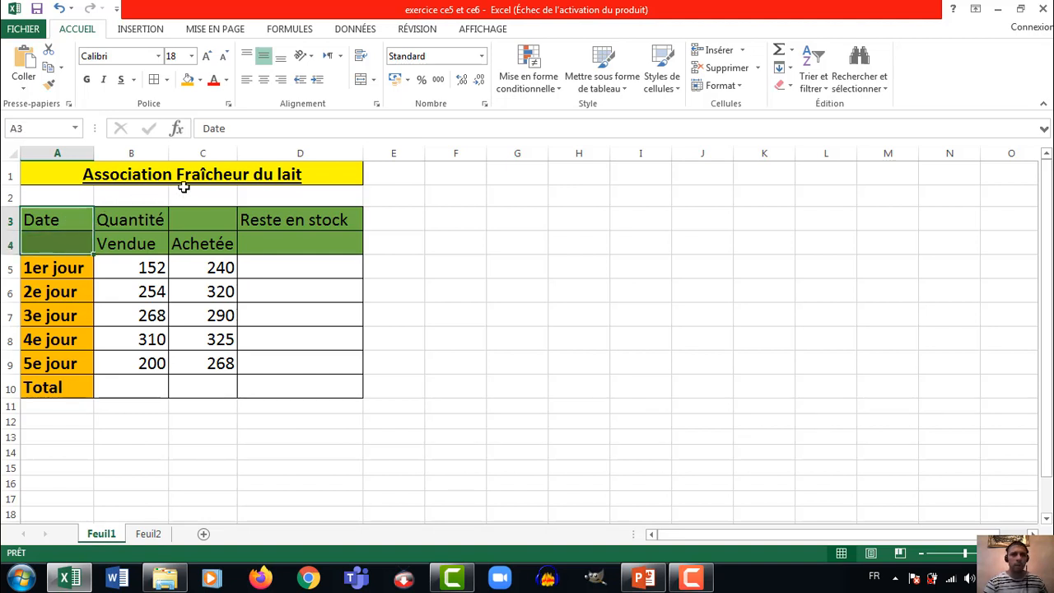
pyautogui.click(361, 80)
pyautogui.moveTo(136, 214); pyautogui.dragTo(189, 215)
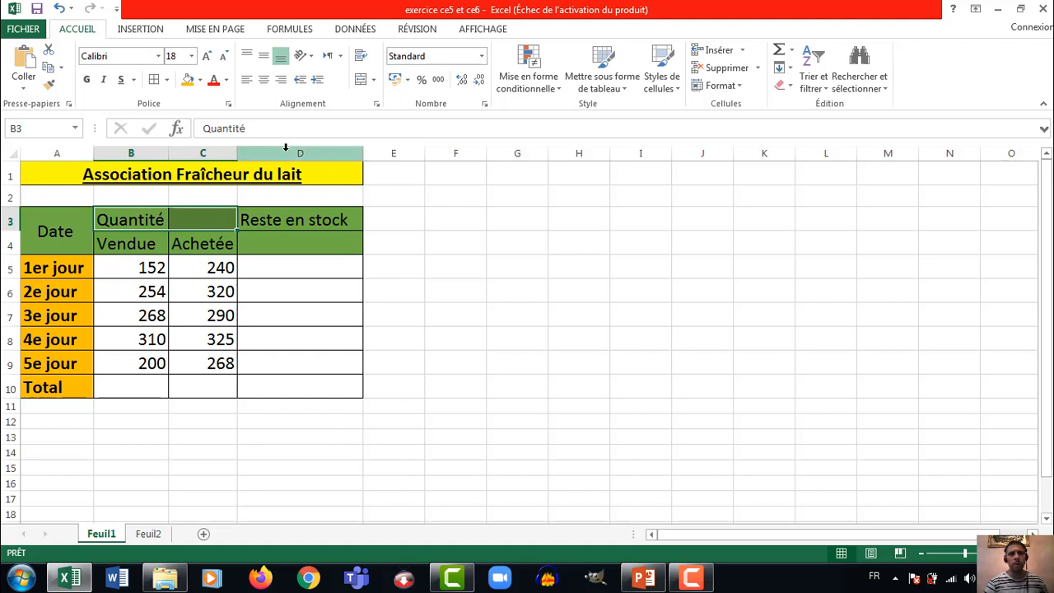
pyautogui.click(362, 82)
pyautogui.moveTo(286, 221); pyautogui.dragTo(287, 237)
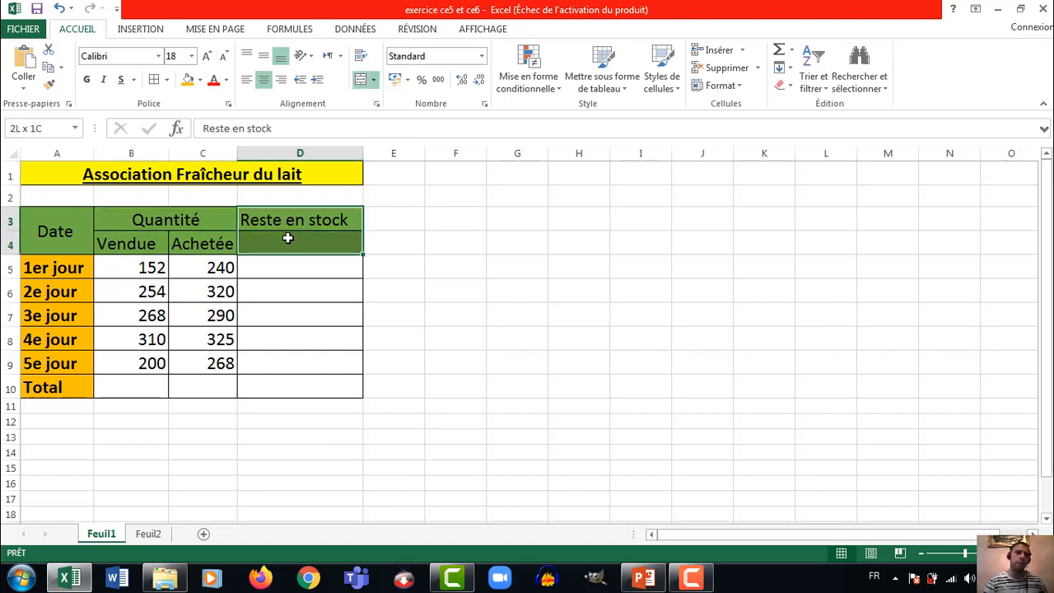
pyautogui.click(362, 79)
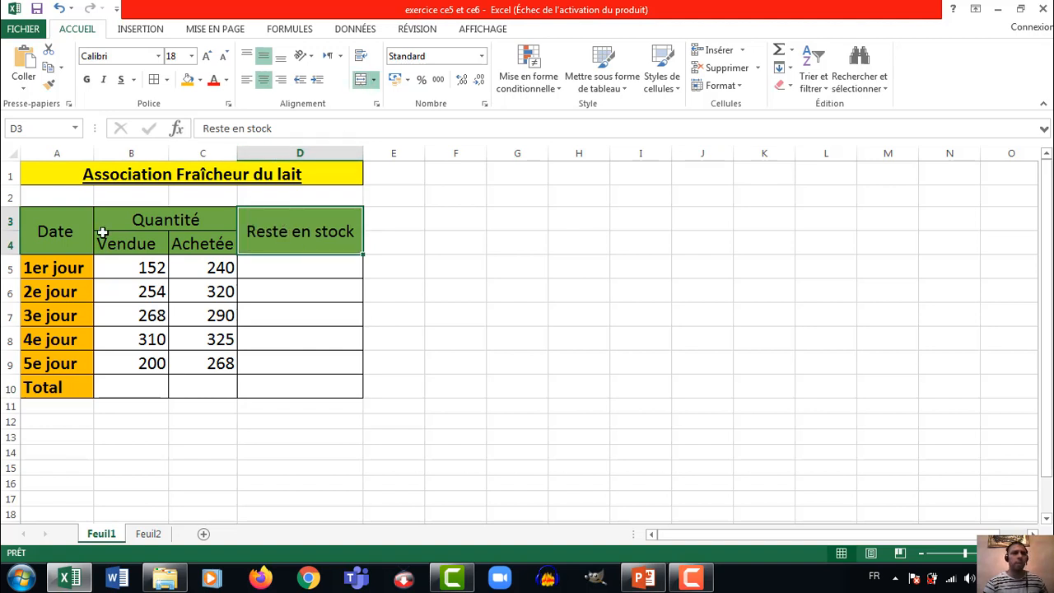
# Make all the header text in A3:D4 bold
pyautogui.click(72, 216)
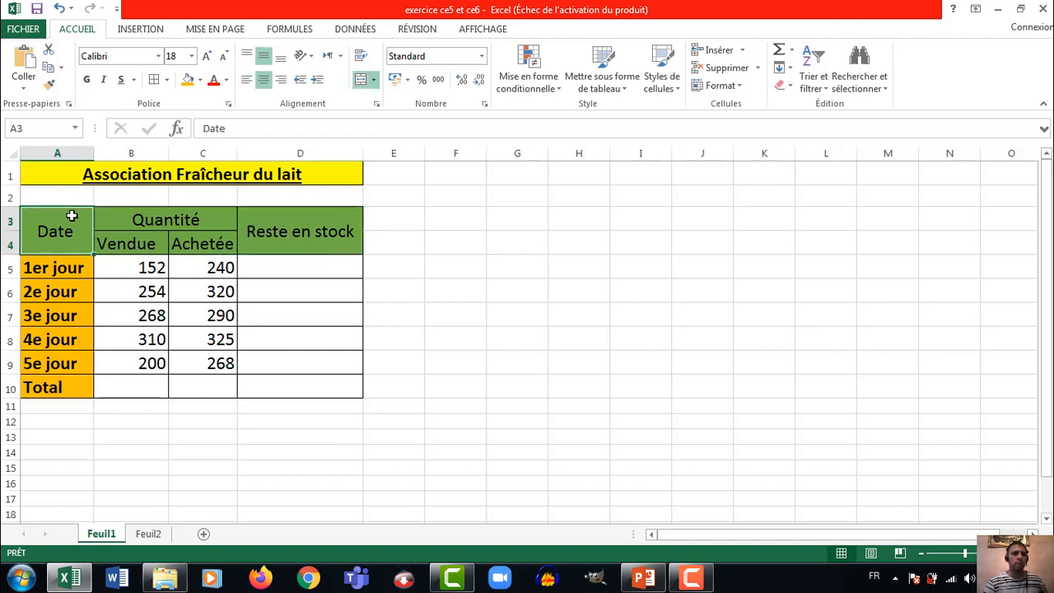
pyautogui.moveTo(61, 216); pyautogui.dragTo(242, 225)
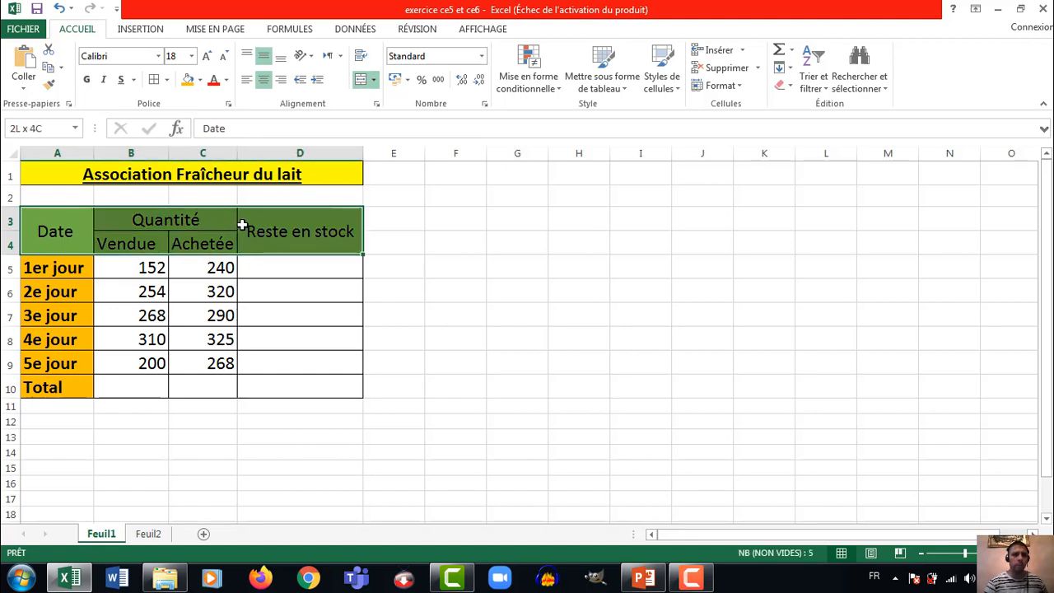
pyautogui.click(87, 80)
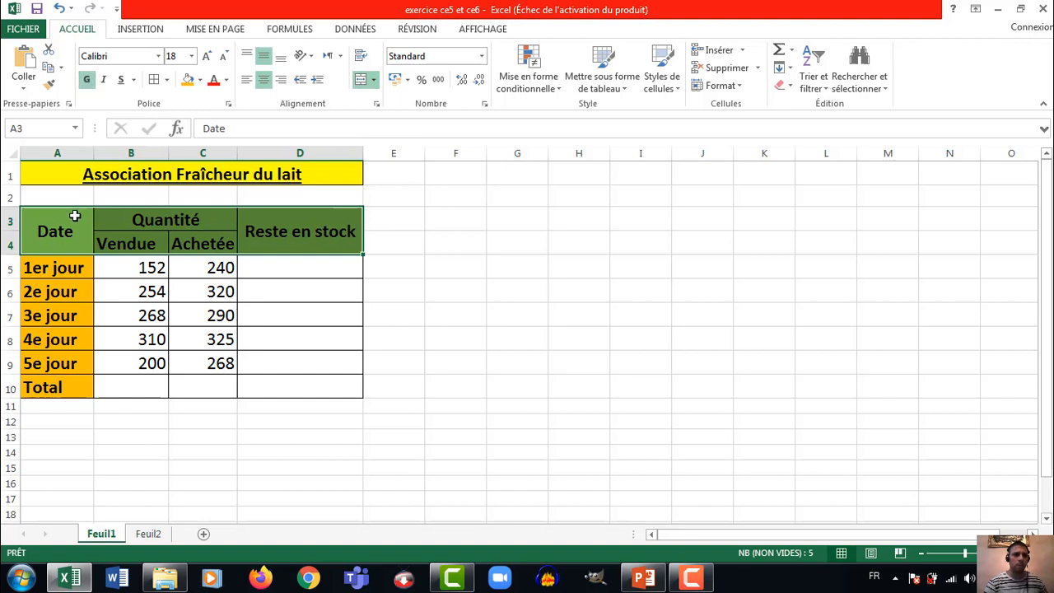
# Total the "Vendue" quantities in B10 with the formula =B5+B6+B7+B8+B9, and copy it across to C10 for "Achetée"
pyautogui.click(73, 268)
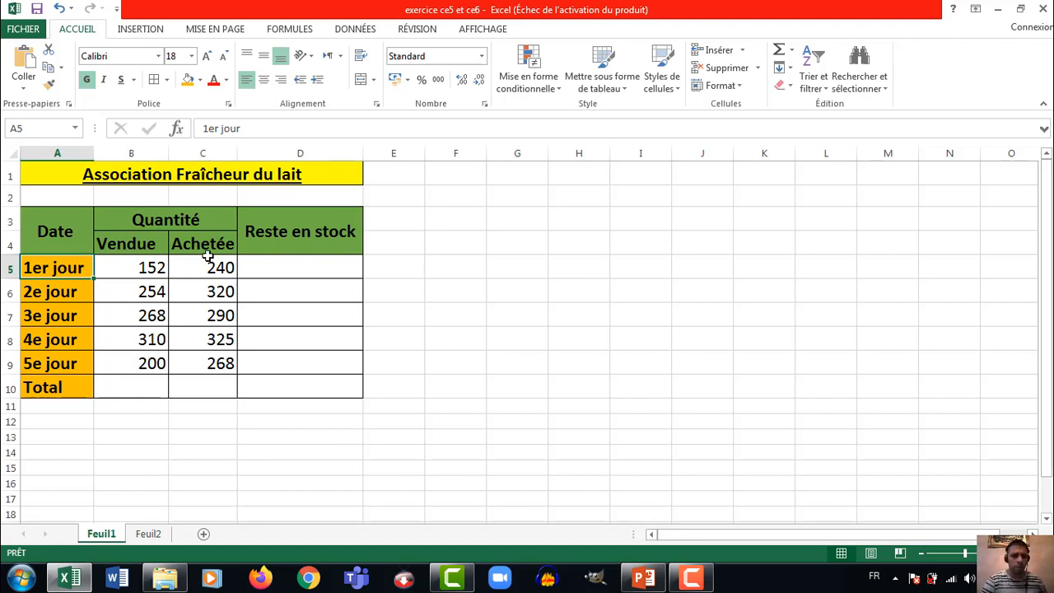
pyautogui.click(133, 388)
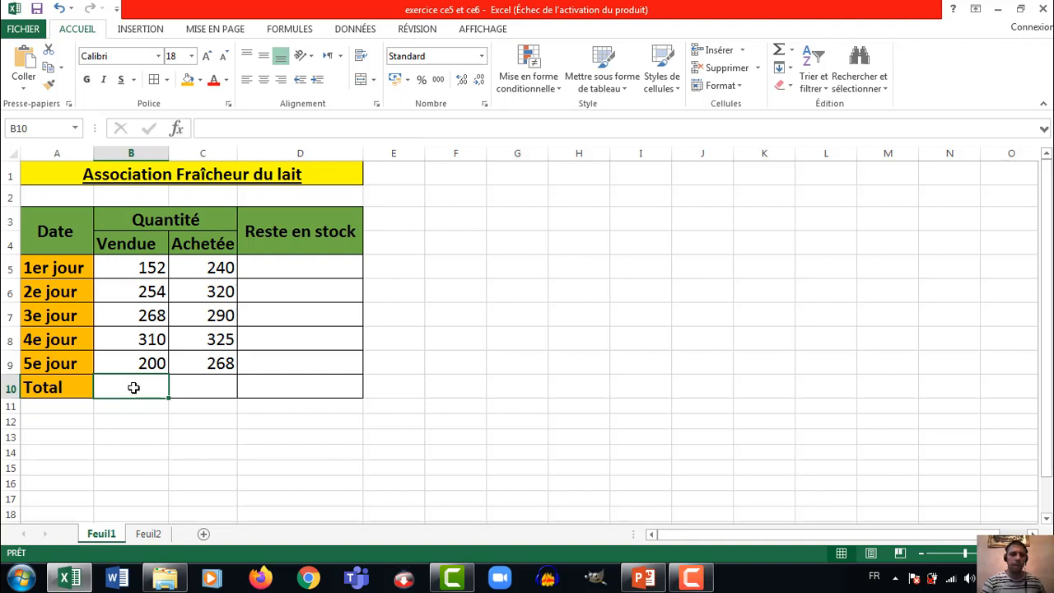
pyautogui.write('=')
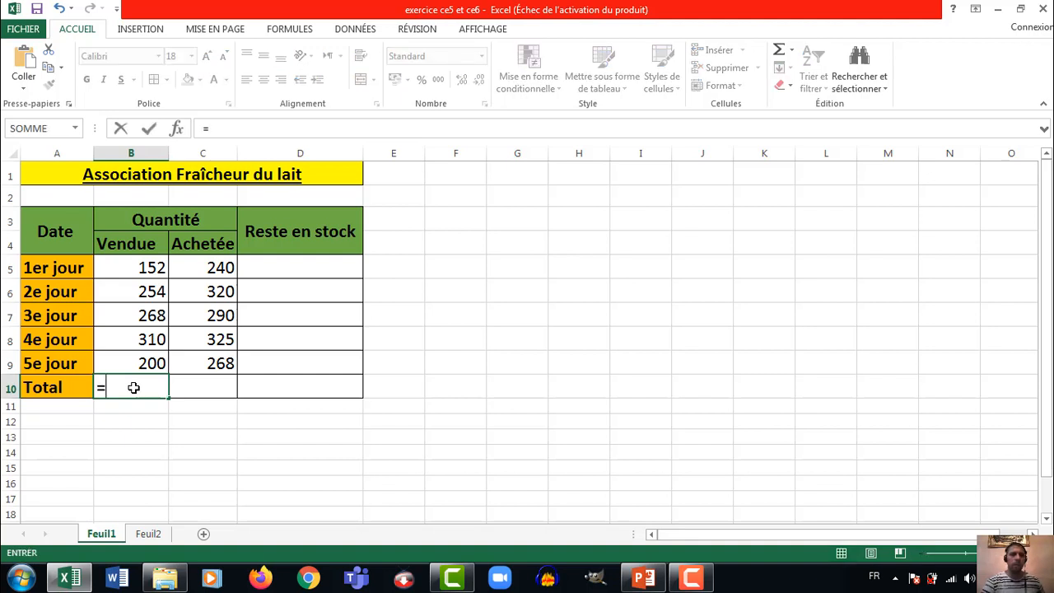
pyautogui.click(150, 267)
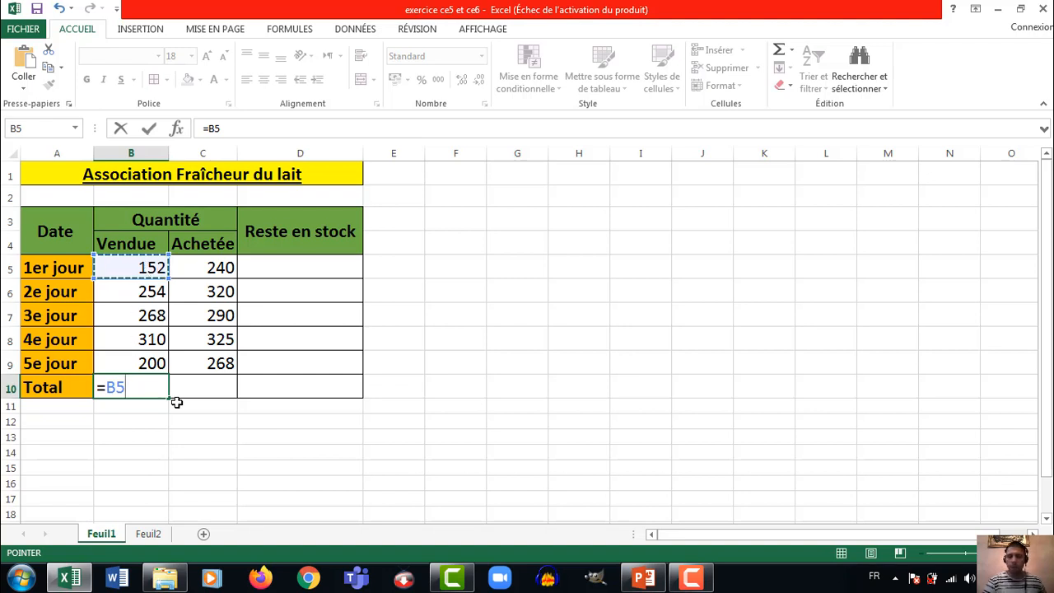
pyautogui.write('+')
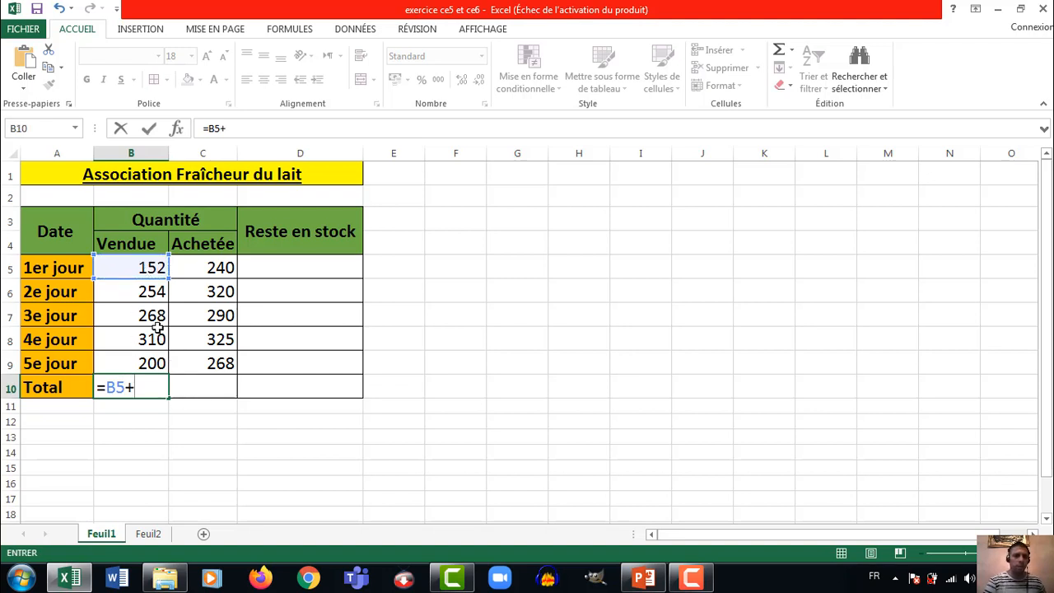
pyautogui.click(149, 288)
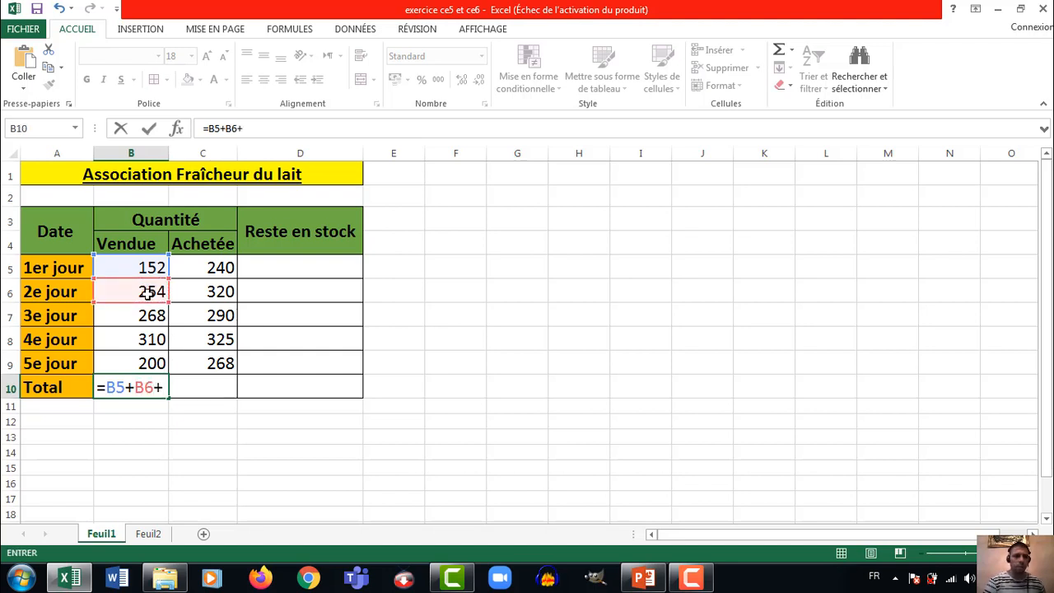
pyautogui.click(145, 315)
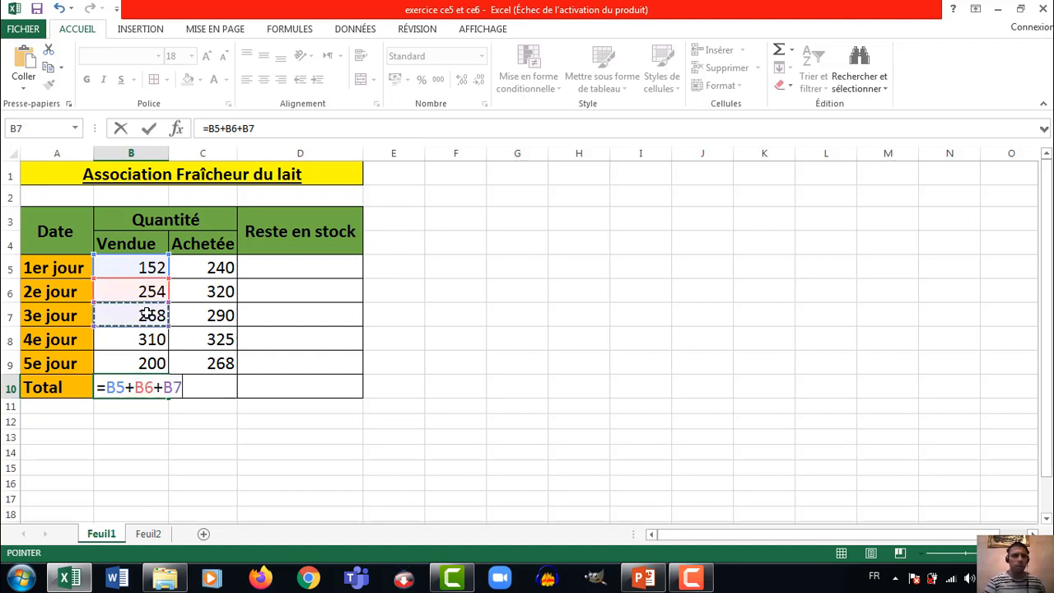
pyautogui.write('+')
pyautogui.click(143, 340)
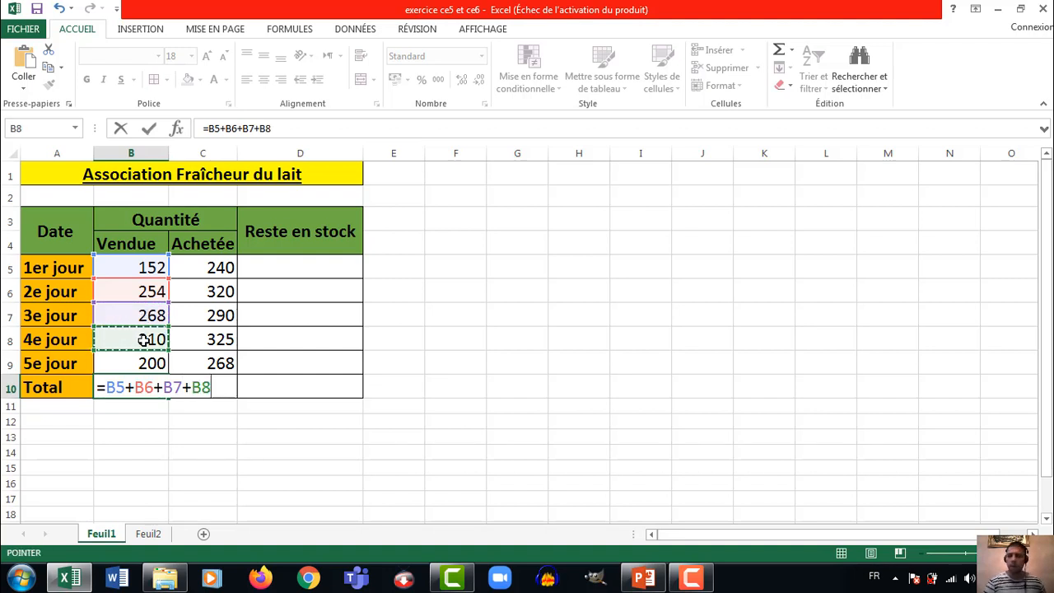
pyautogui.write('+')
pyautogui.click(143, 363)
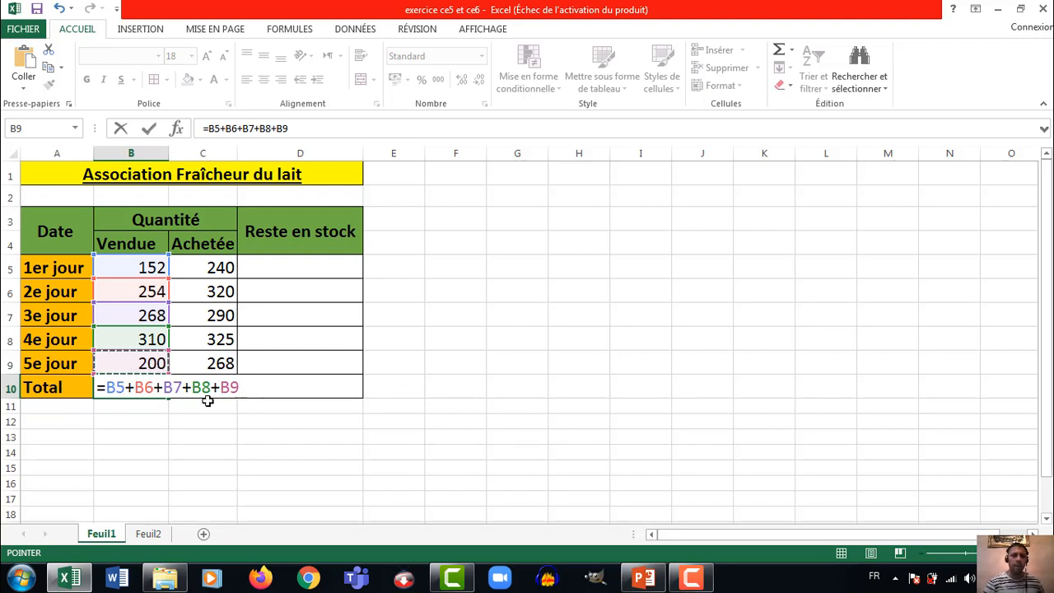
pyautogui.hotkey('ctrl', 'Return')
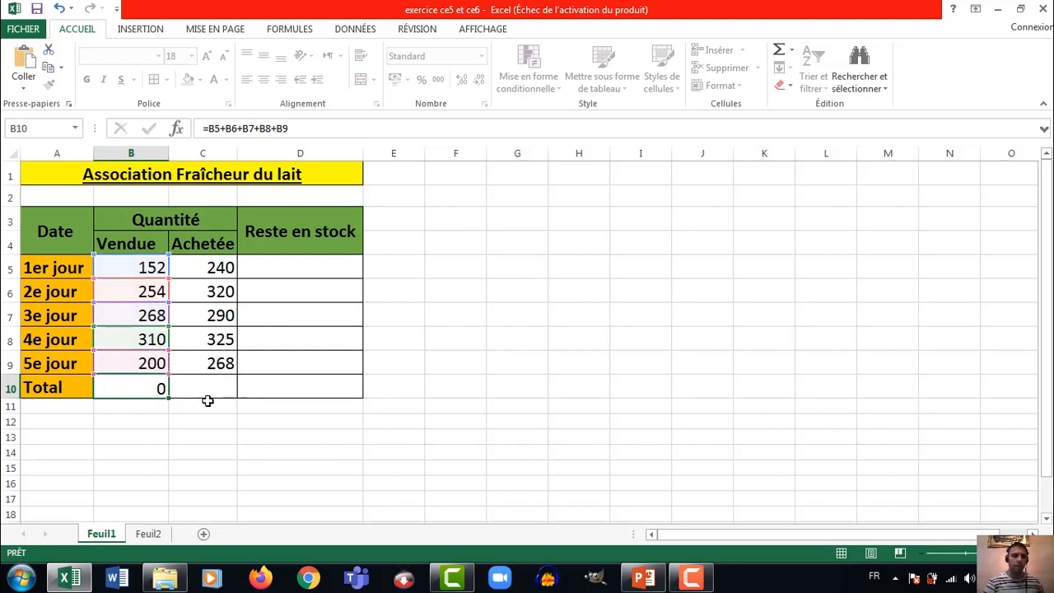
pyautogui.press('Return')
pyautogui.click(147, 387)
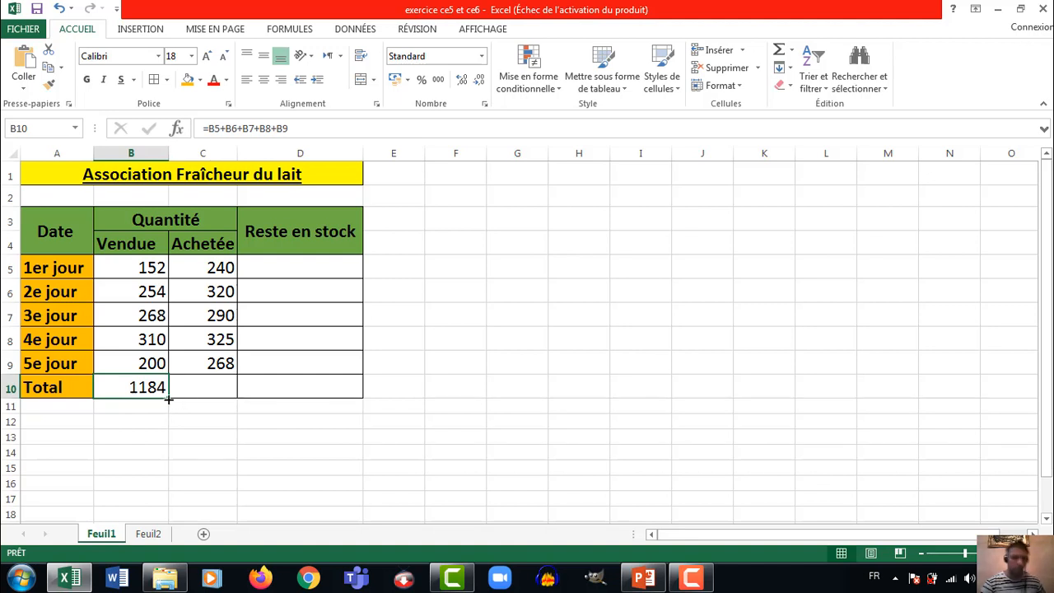
pyautogui.moveTo(169, 400); pyautogui.dragTo(225, 396)
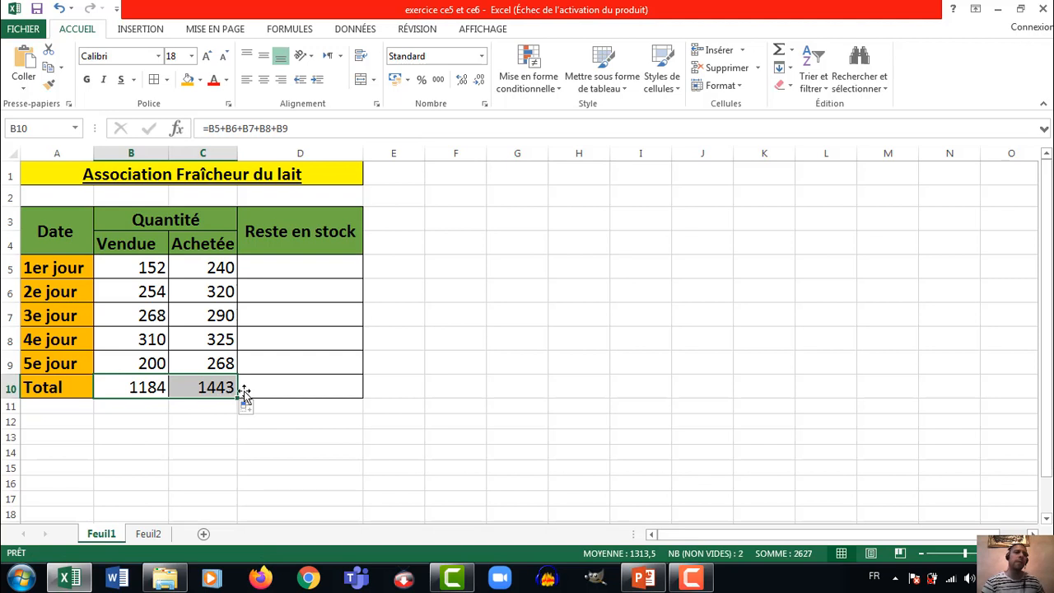
# Calculate "Reste en stock" in D5 with the formula =C5-B5 and fill it down to D10
pyautogui.click(315, 268)
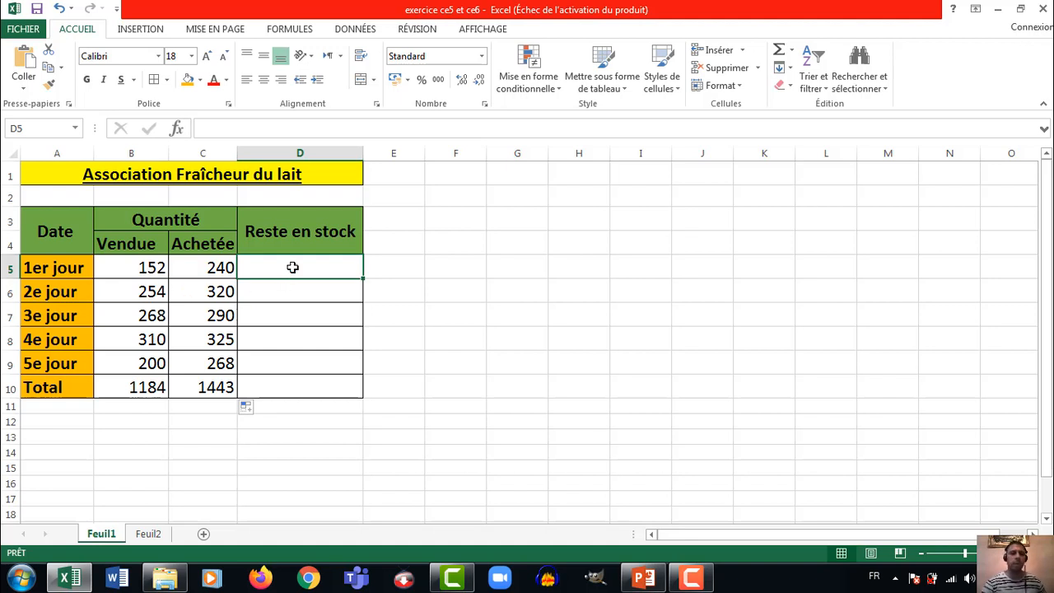
pyautogui.write('=')
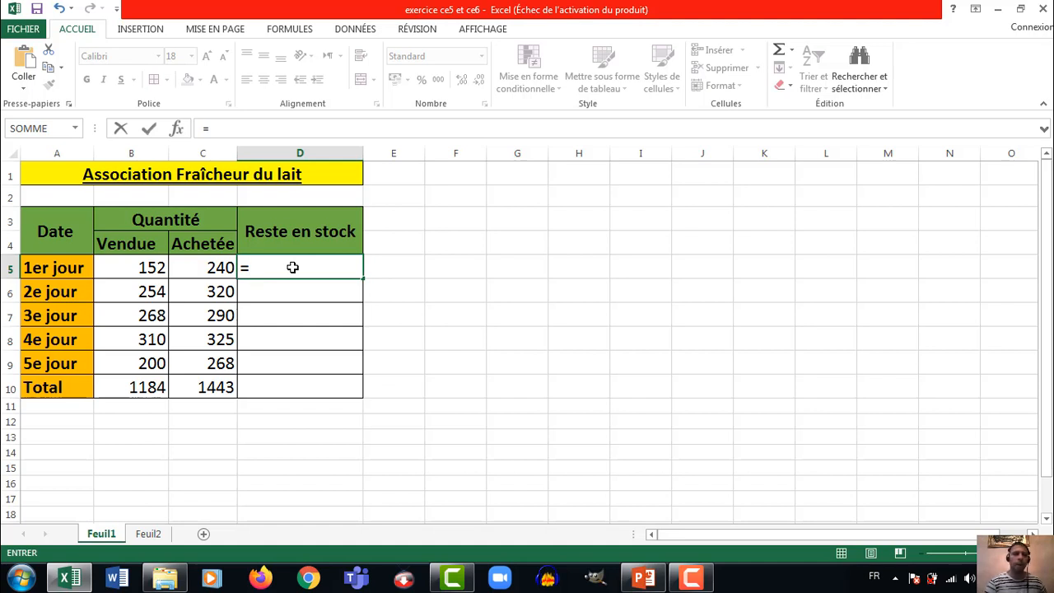
pyautogui.click(223, 268)
pyautogui.write('-')
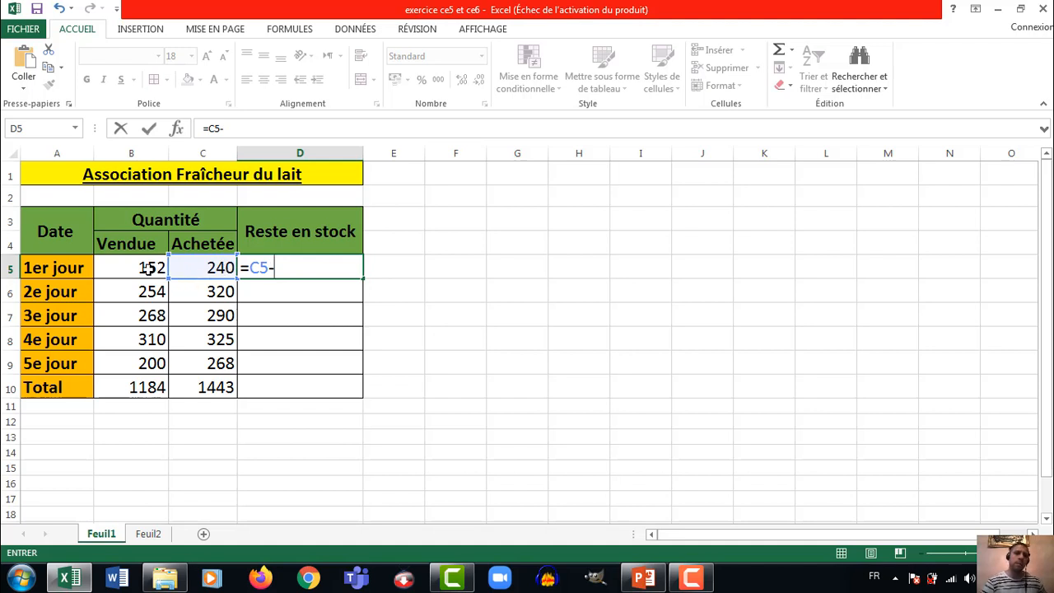
pyautogui.click(146, 268)
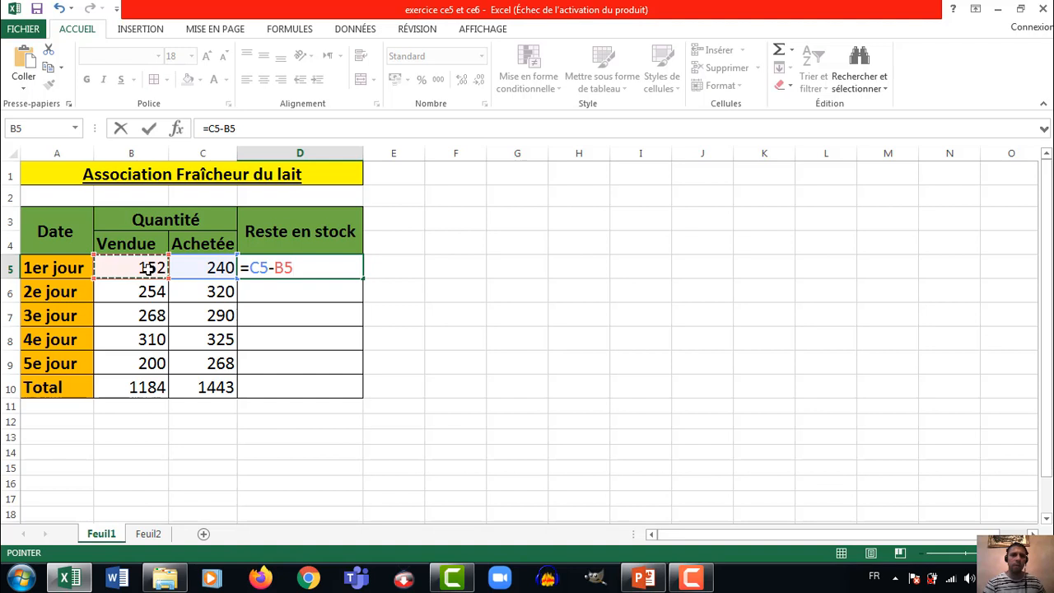
pyautogui.press('Return')
pyautogui.click(293, 257)
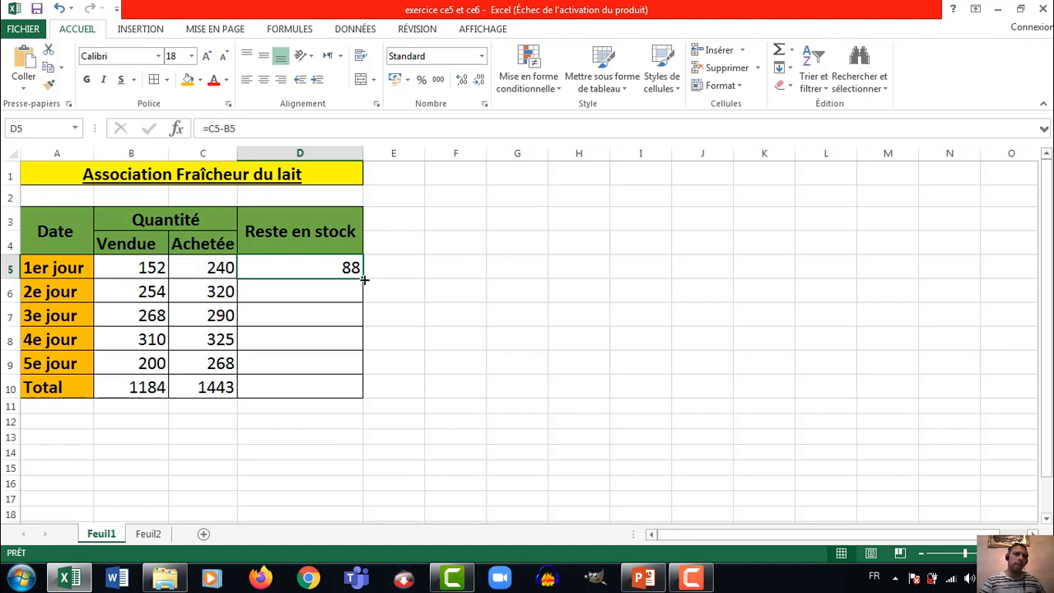
pyautogui.moveTo(364, 280); pyautogui.dragTo(356, 395)
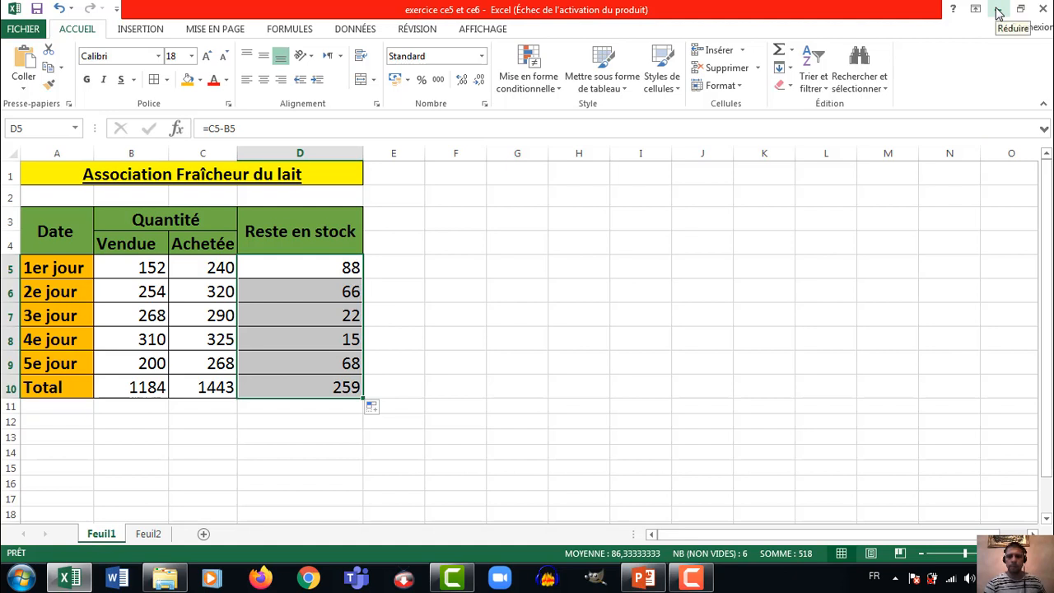
# Return to the Excel workbook's Feuil2 sheet and merge and center the title "Production des huiles végétales" across A1:C1
pyautogui.click(690, 578)
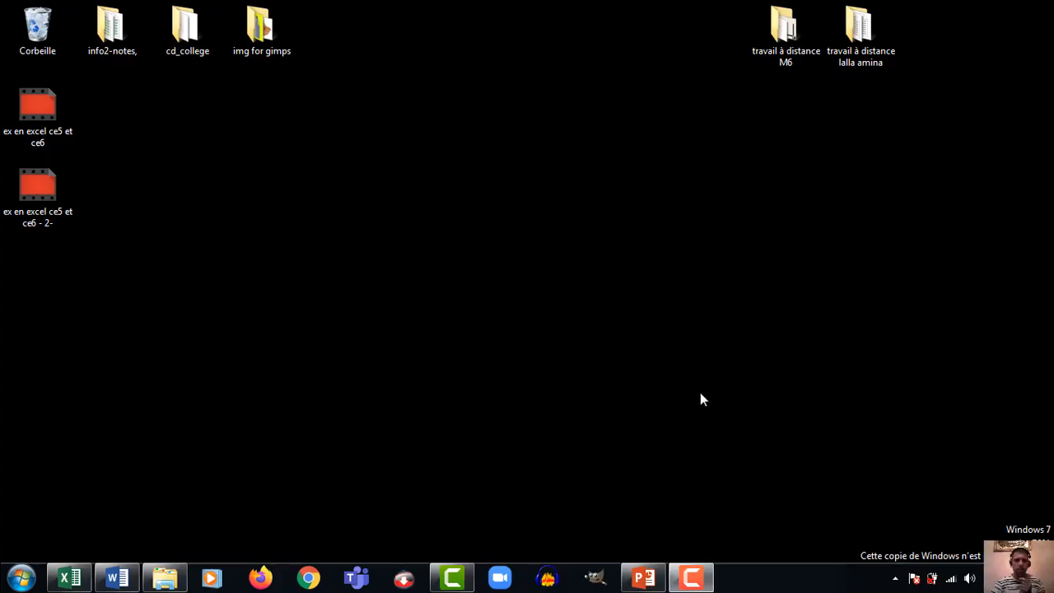
pyautogui.click(74, 574)
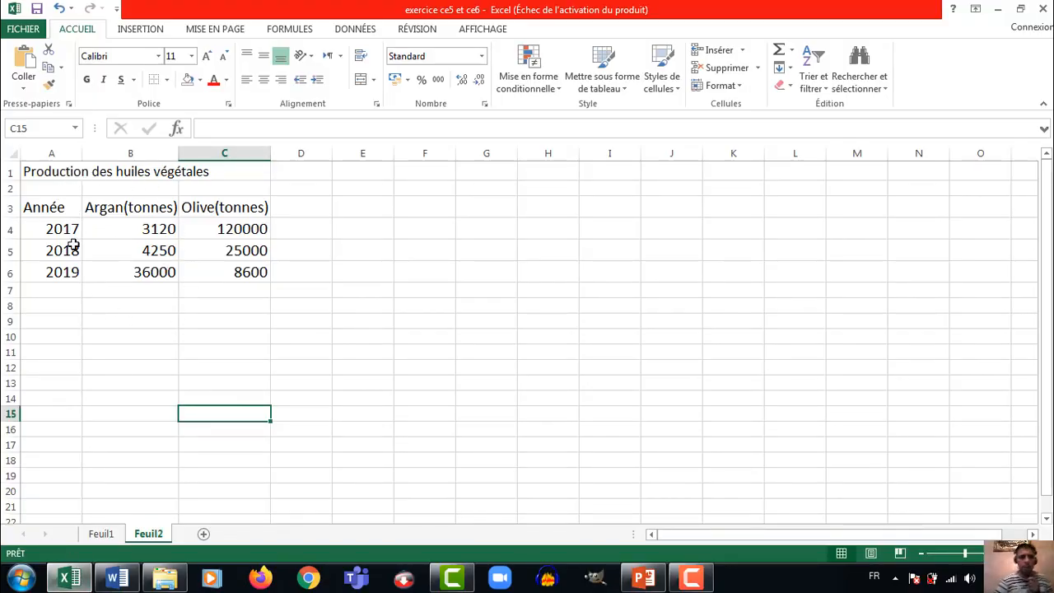
pyautogui.click(54, 169)
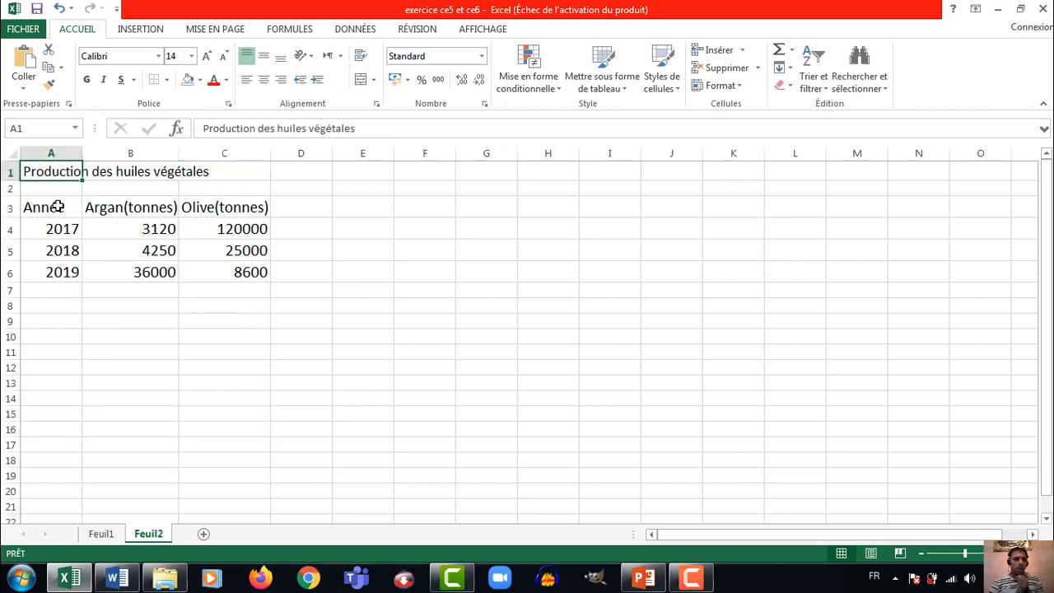
pyautogui.click(57, 206)
pyautogui.click(123, 207)
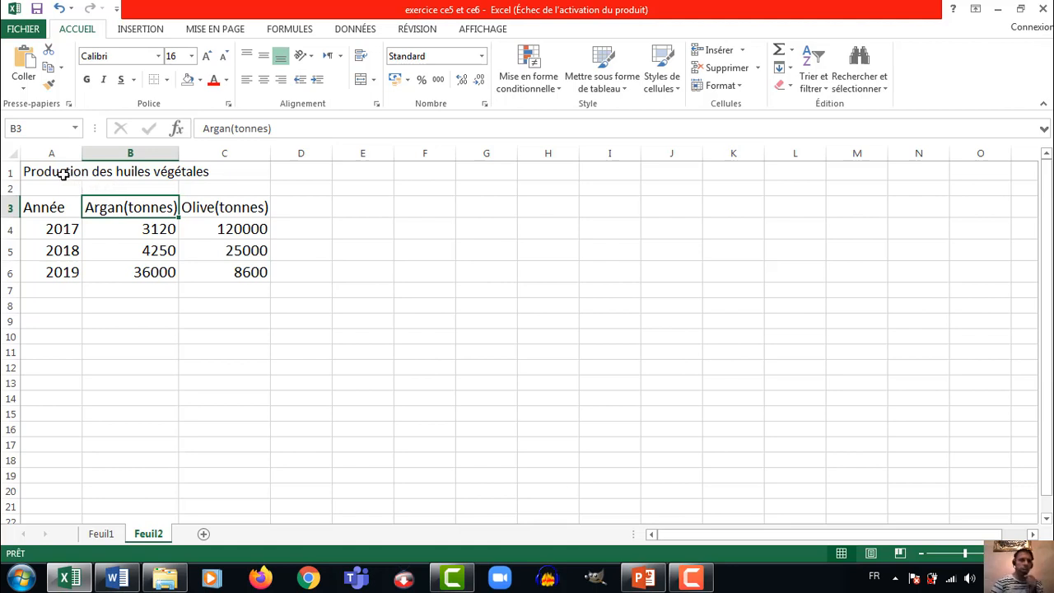
pyautogui.moveTo(63, 174); pyautogui.dragTo(223, 164)
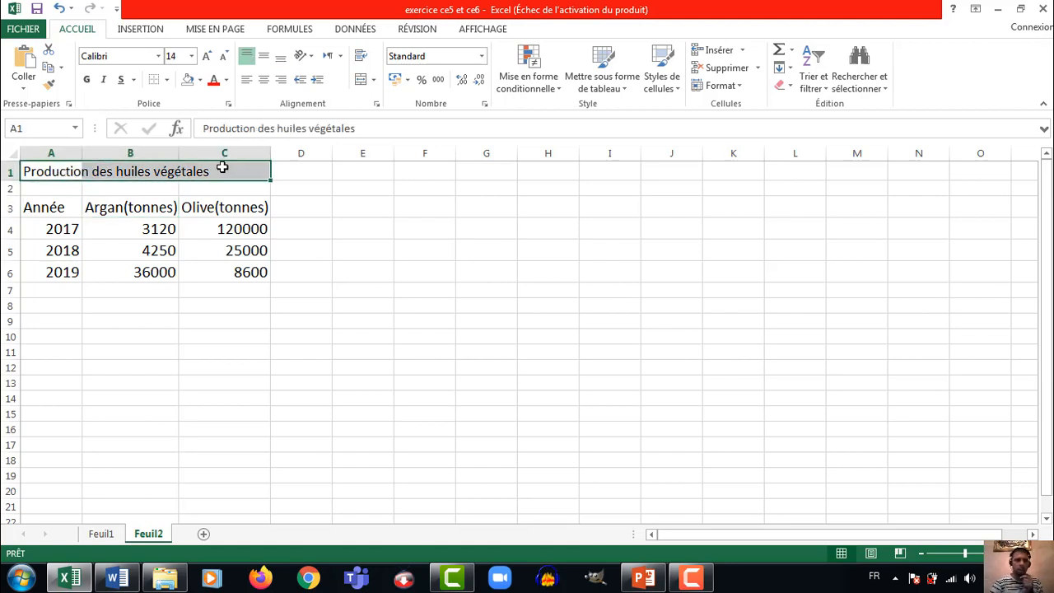
pyautogui.click(362, 83)
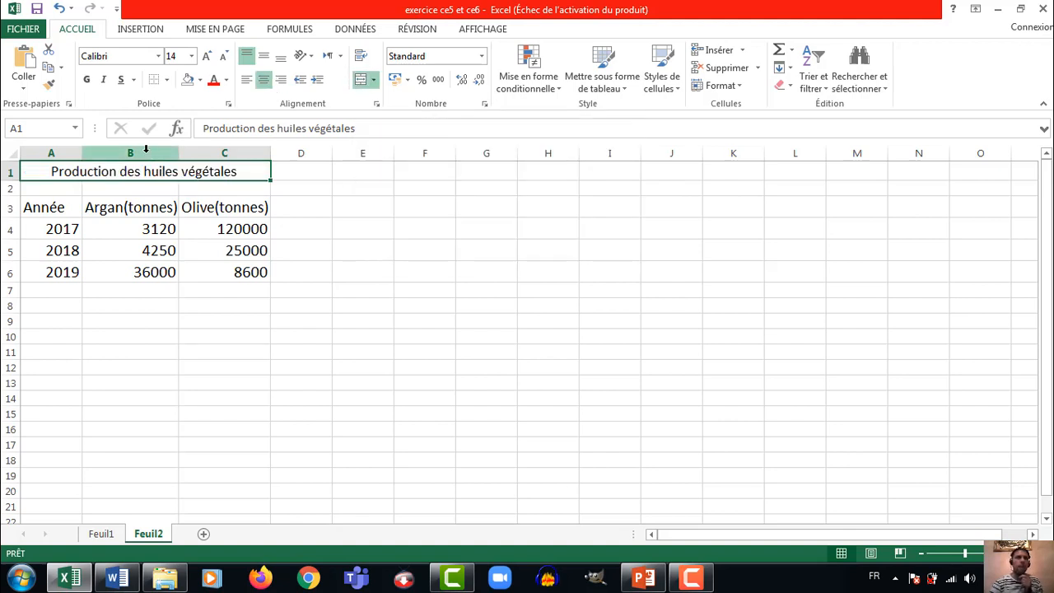
# Increase the title "Production des huiles végétales" to font size 18 and make it bold and underlined
pyautogui.click(208, 56)
pyautogui.click(208, 56)
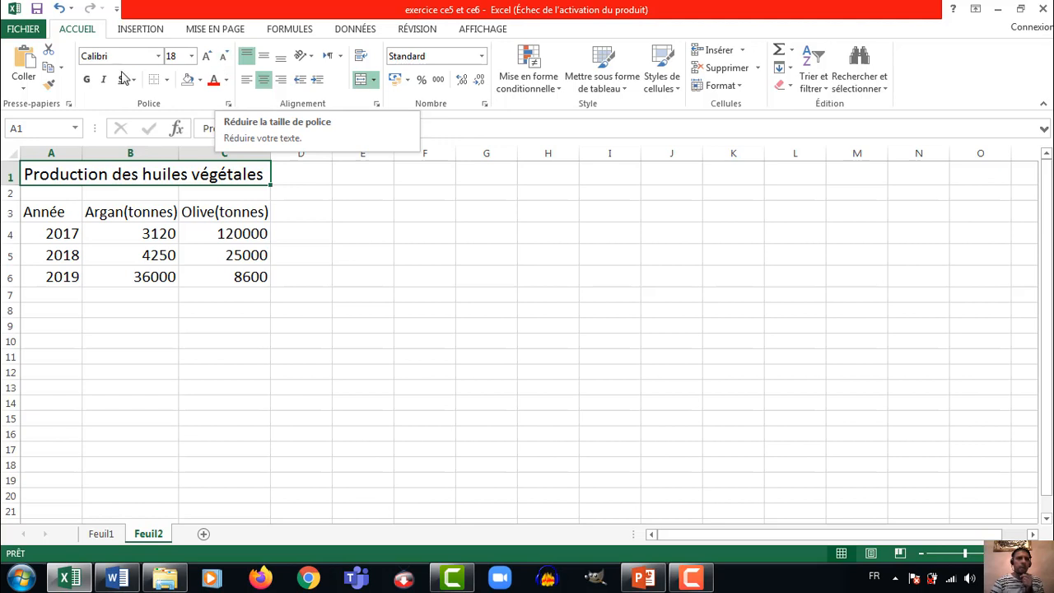
pyautogui.click(87, 80)
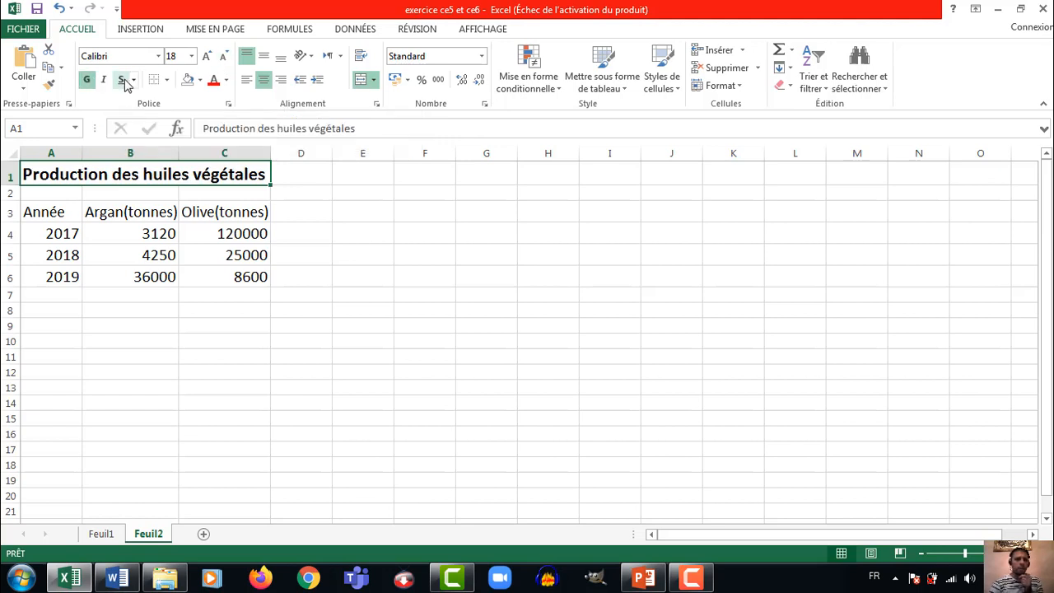
pyautogui.click(124, 81)
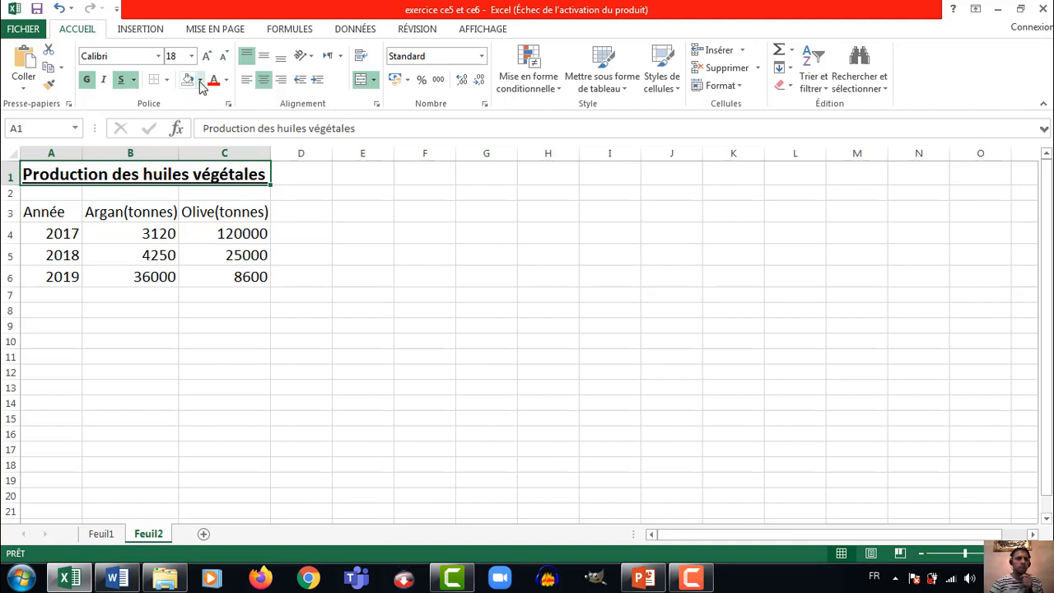
# Fill the merged title cell A1:C1 with standard yellow and apply all borders to it
pyautogui.click(199, 81)
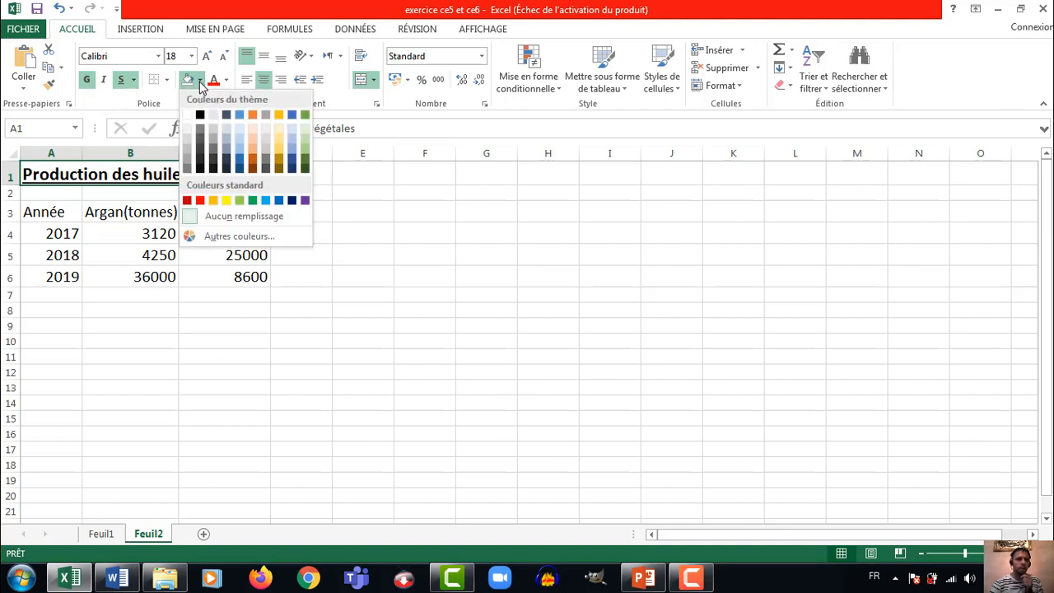
pyautogui.click(226, 200)
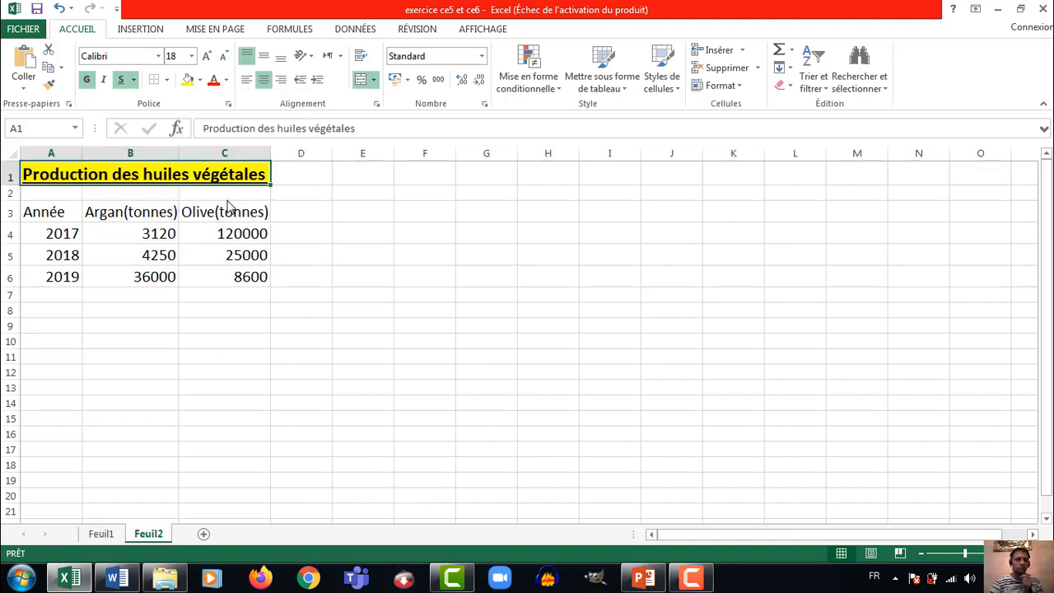
pyautogui.click(167, 80)
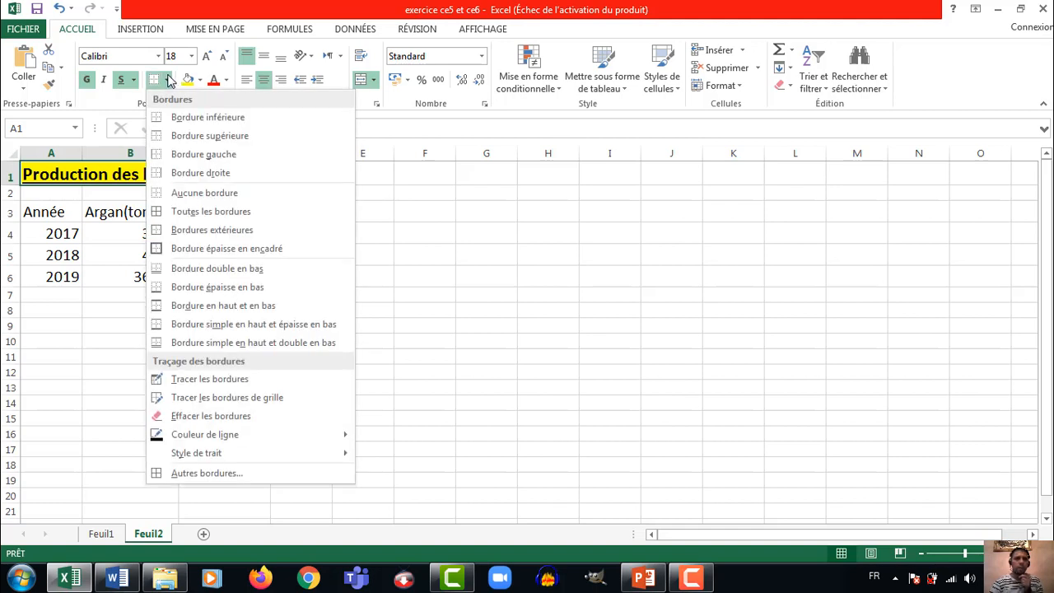
pyautogui.click(191, 214)
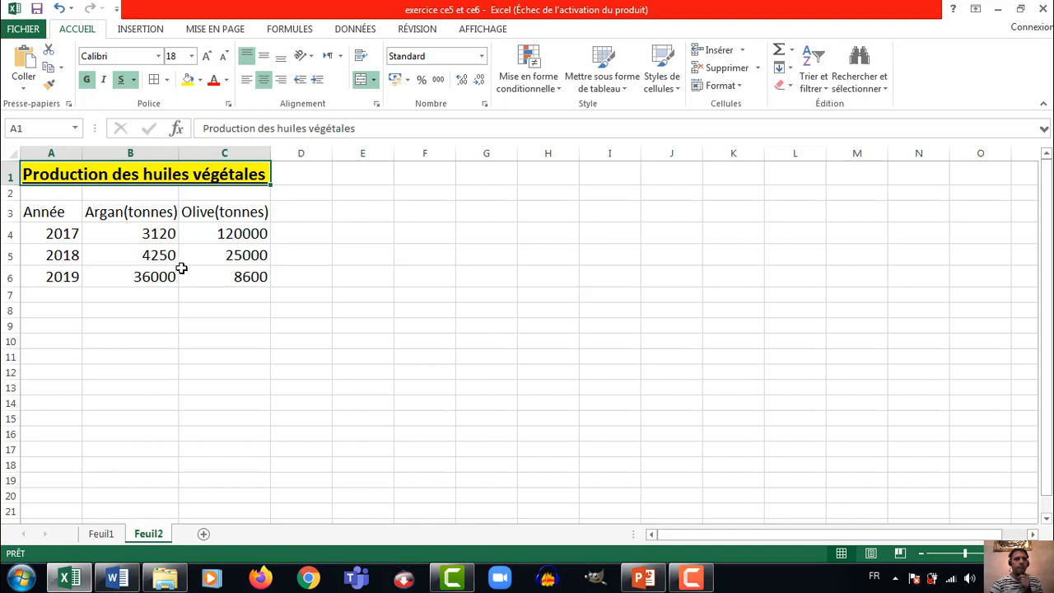
pyautogui.click(171, 294)
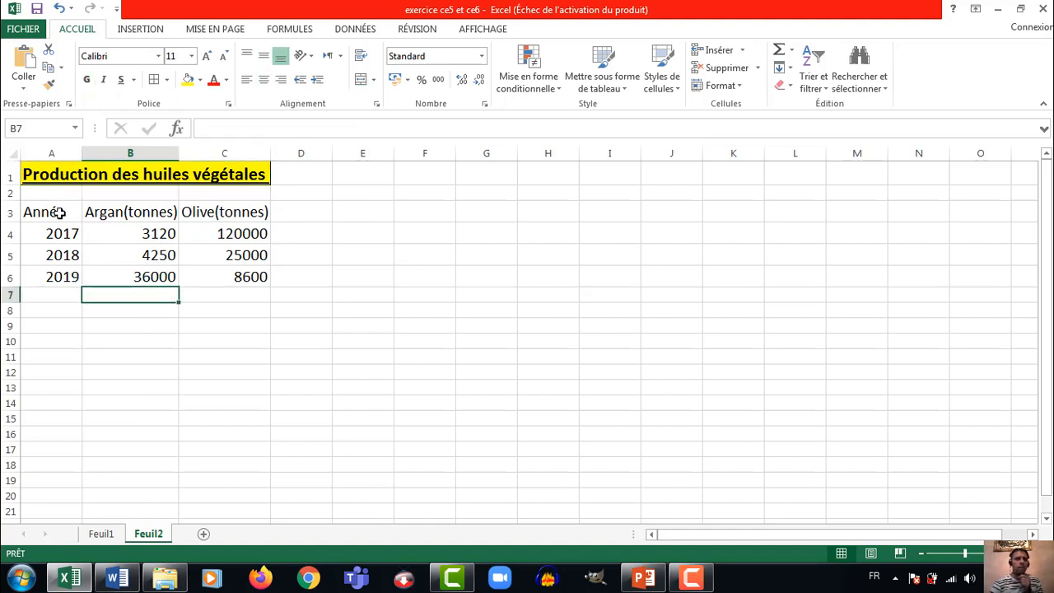
# Increase the font of the table A3:C6 to size 18 and widen columns B and C to fit their headers
pyautogui.moveTo(60, 213); pyautogui.dragTo(184, 272)
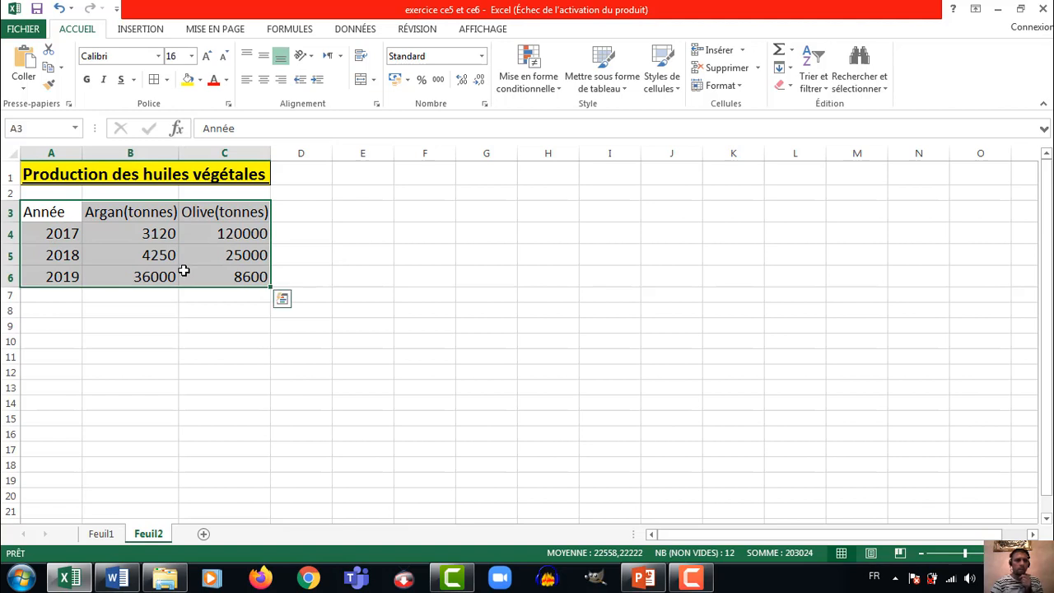
pyautogui.click(207, 58)
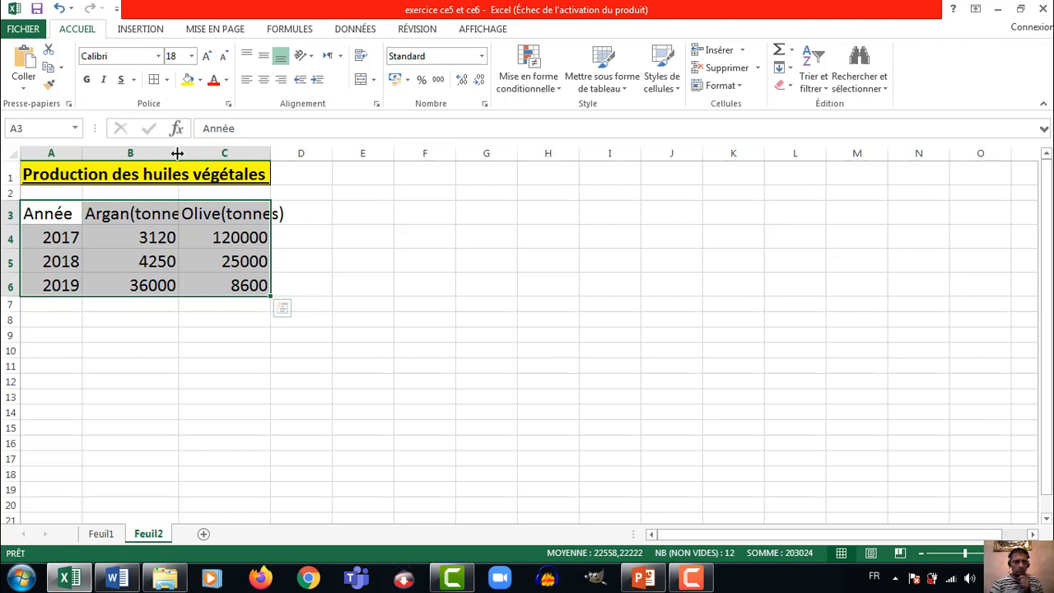
pyautogui.moveTo(177, 153); pyautogui.dragTo(198, 152)
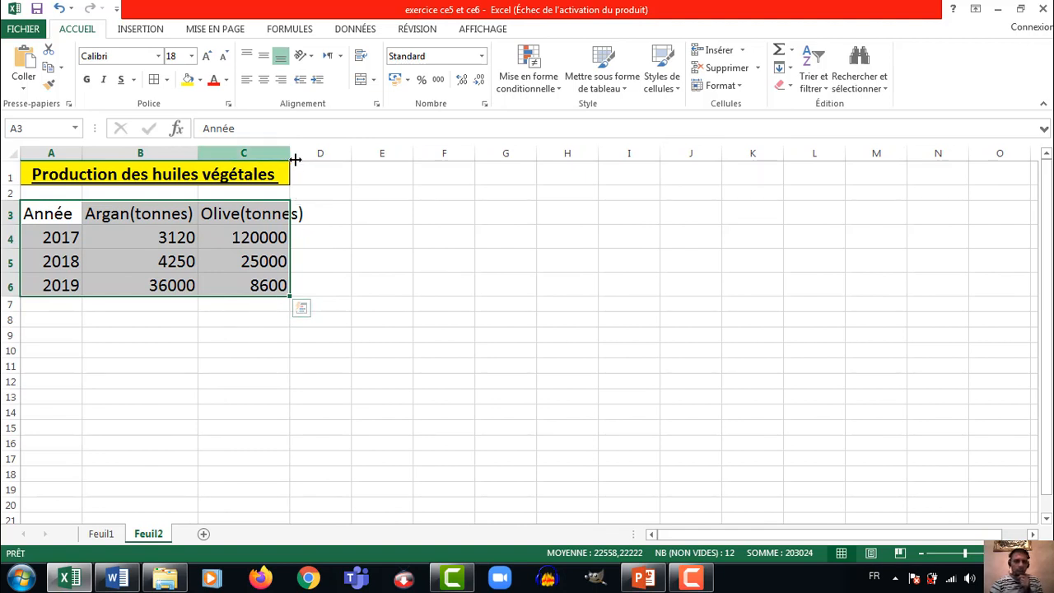
pyautogui.moveTo(290, 154); pyautogui.dragTo(314, 154)
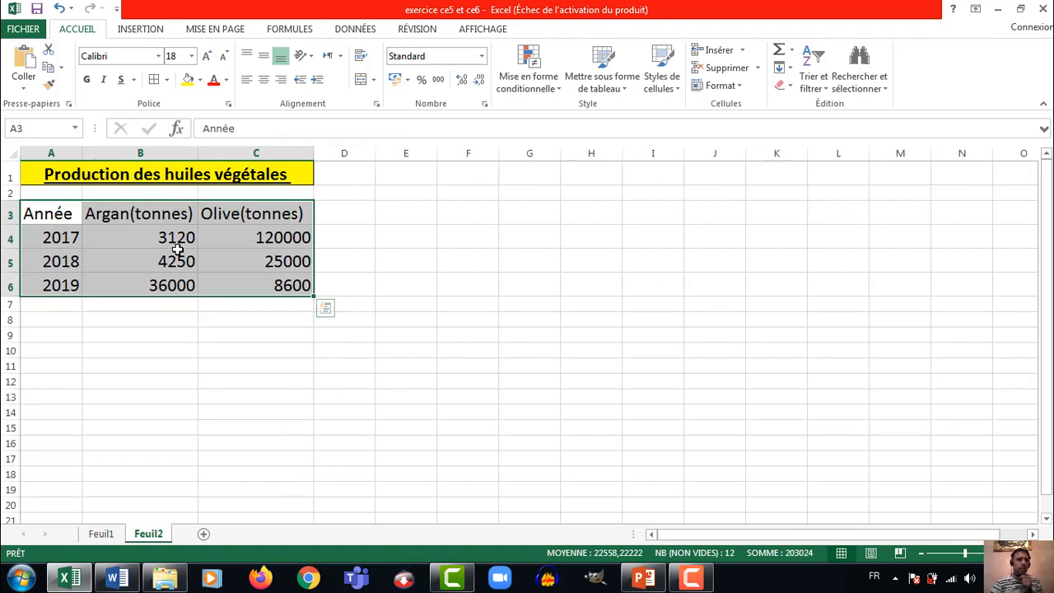
# Apply all borders to the table range A3:C6
pyautogui.click(154, 82)
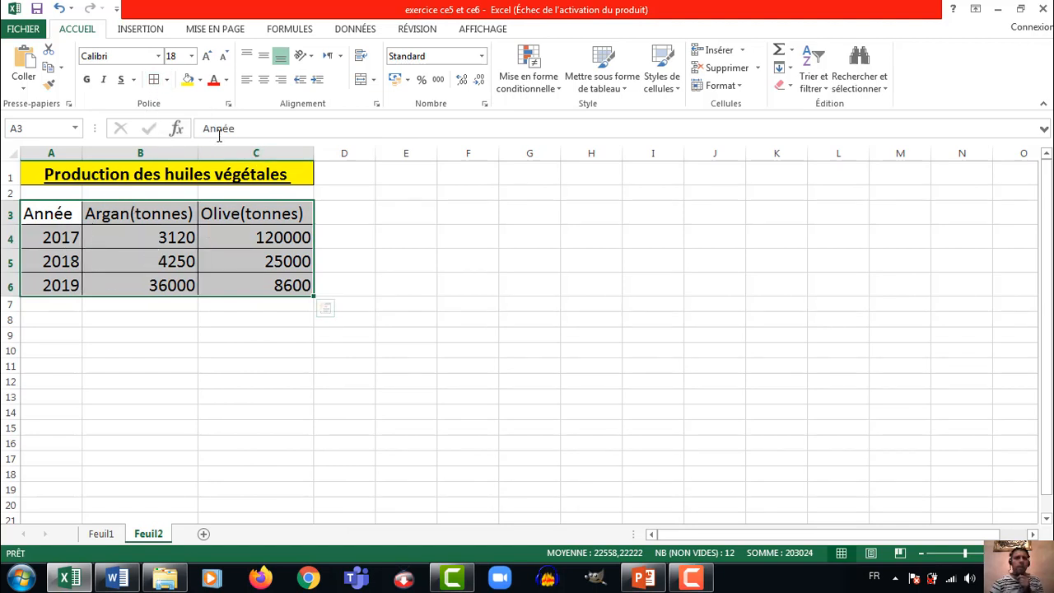
pyautogui.click(211, 213)
# Fill the header row A3:C3 with standard blue and make its text bold and underlined
pyautogui.moveTo(63, 215); pyautogui.dragTo(271, 212)
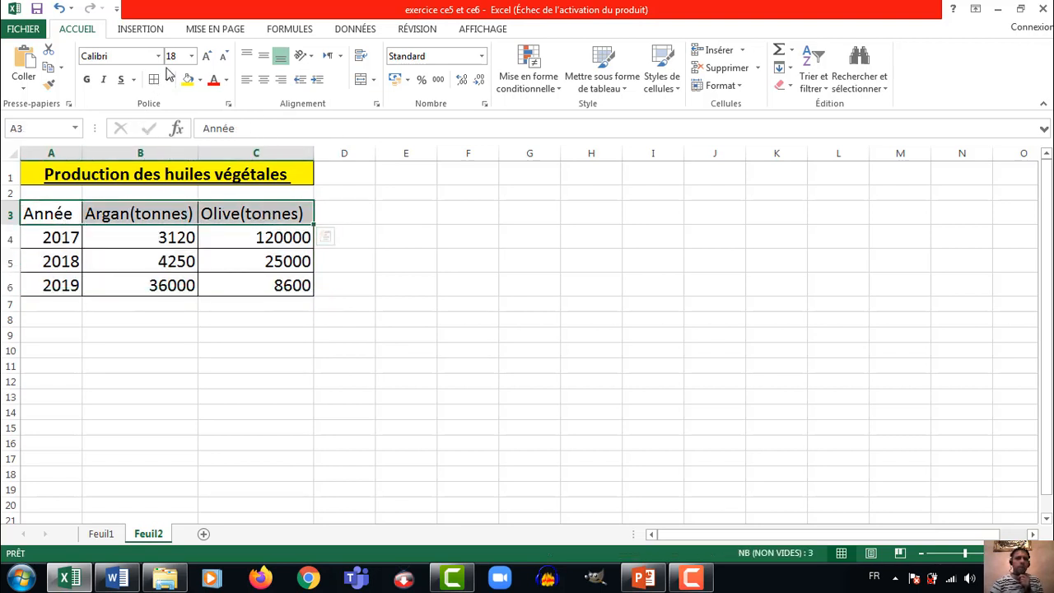
pyautogui.click(200, 82)
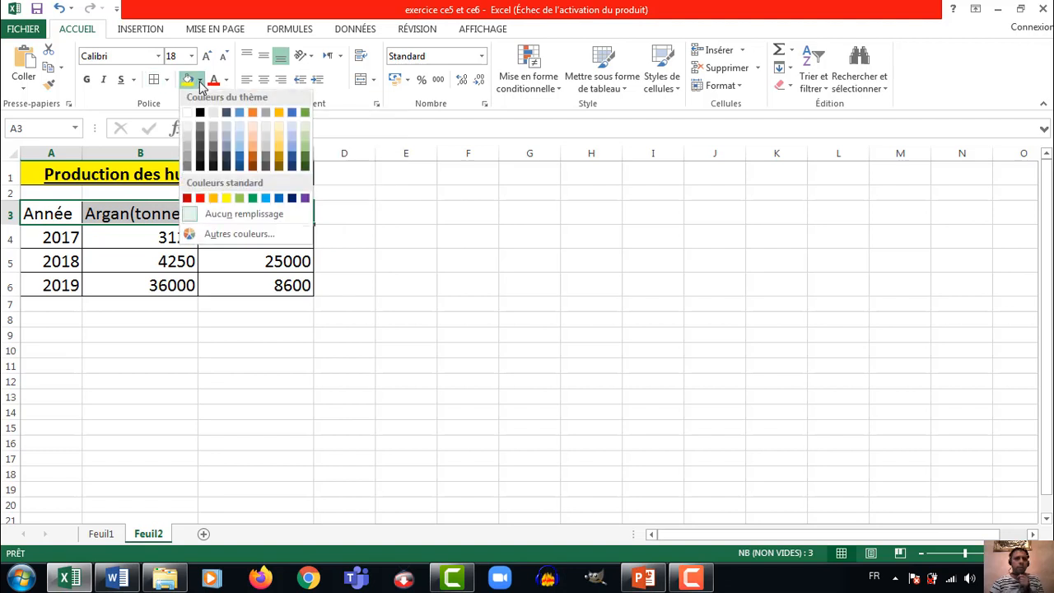
pyautogui.click(282, 203)
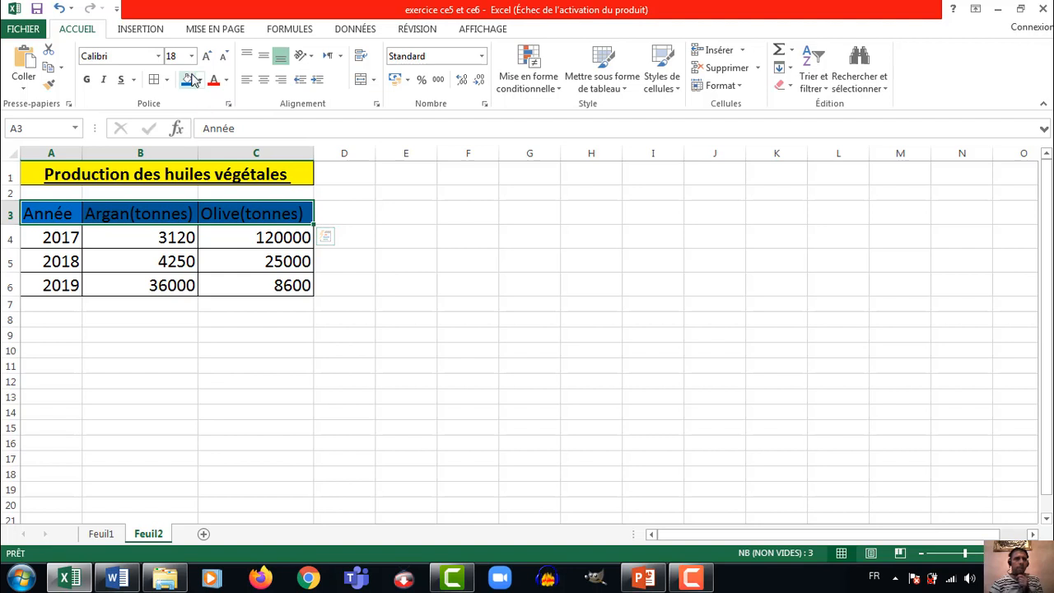
pyautogui.click(87, 81)
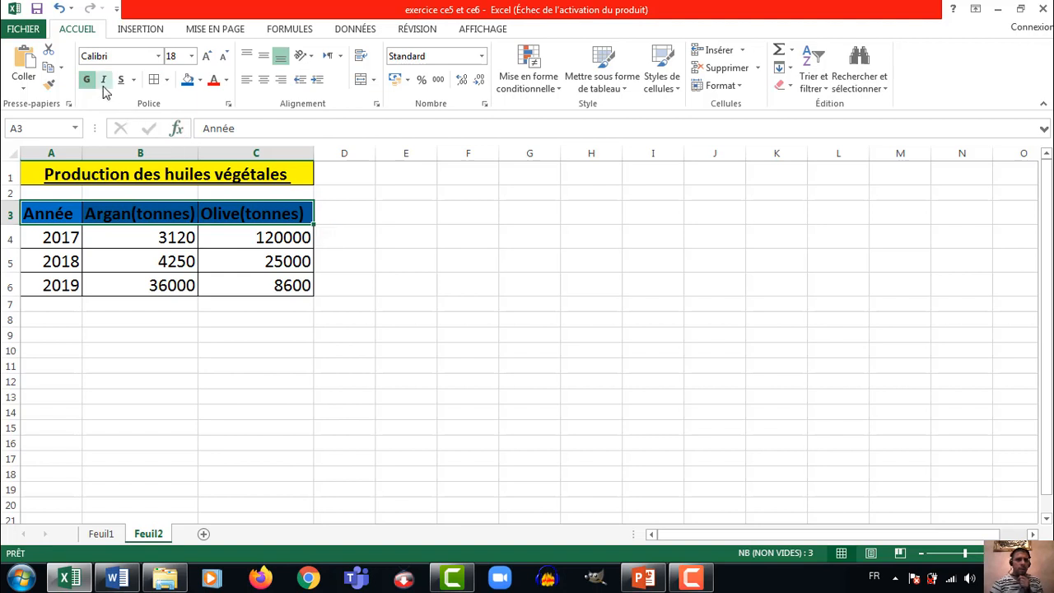
pyautogui.click(123, 83)
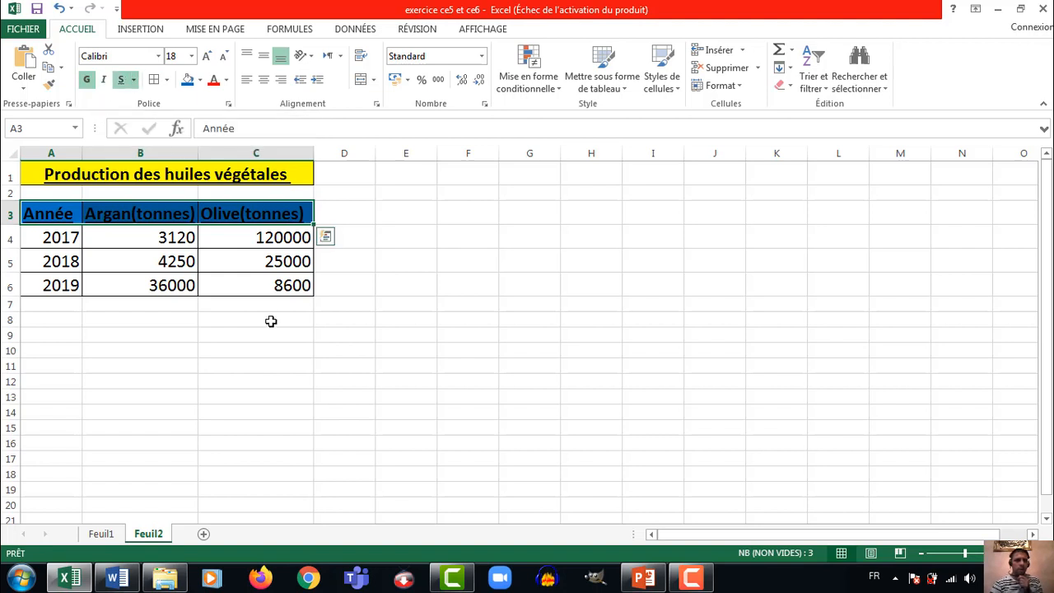
pyautogui.click(247, 305)
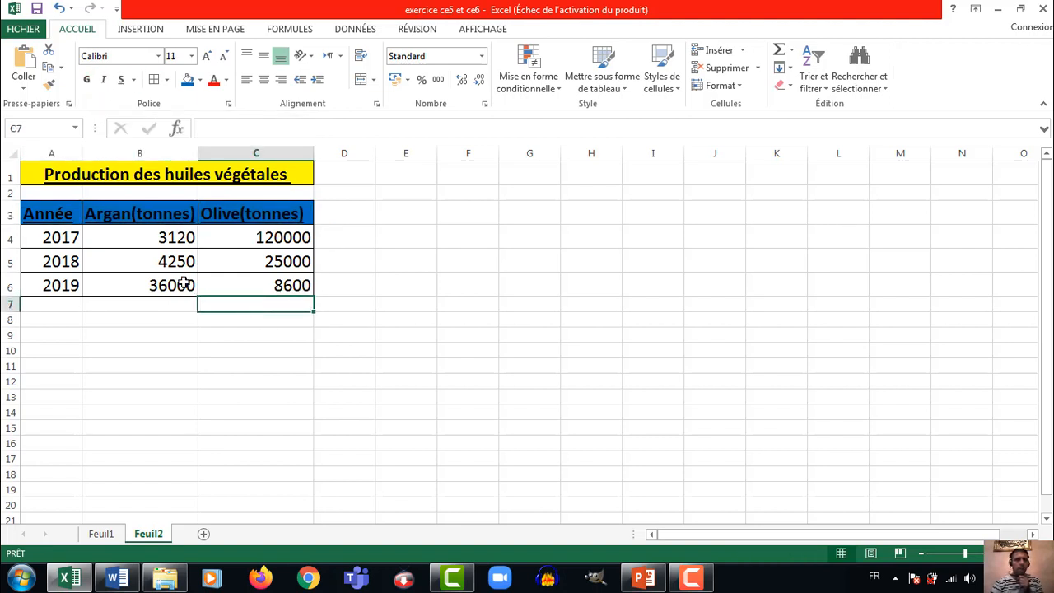
# Fill the data cells A4:C6 with the standard light green color
pyautogui.moveTo(63, 235); pyautogui.dragTo(199, 286)
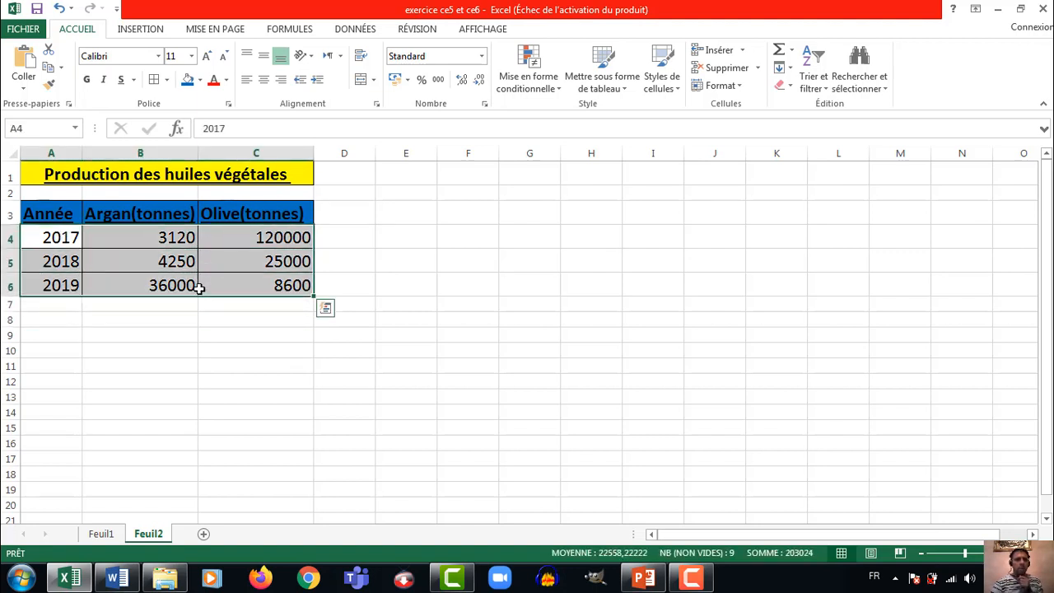
pyautogui.click(200, 80)
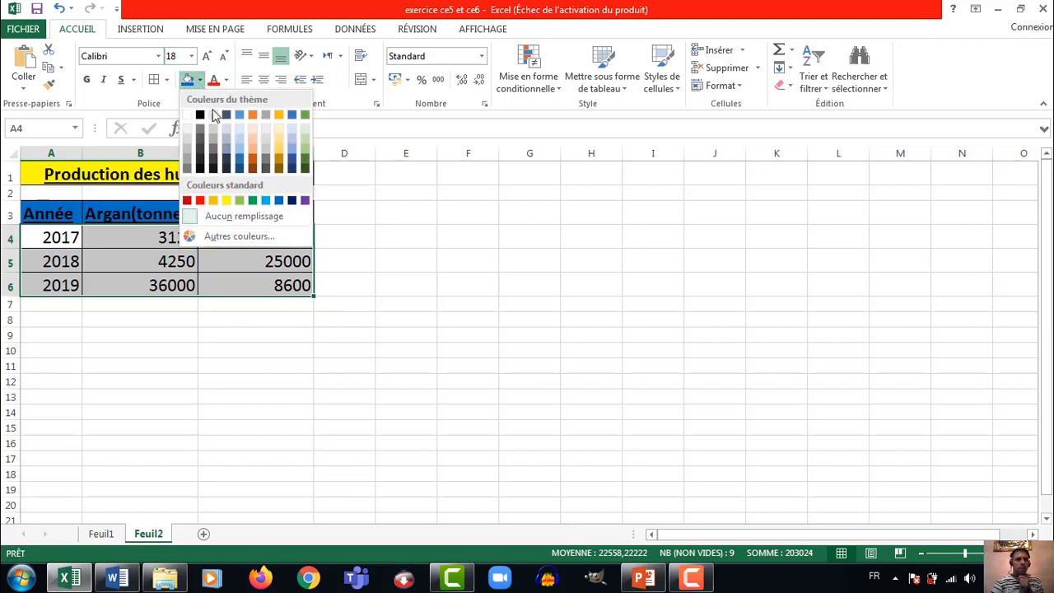
pyautogui.click(242, 201)
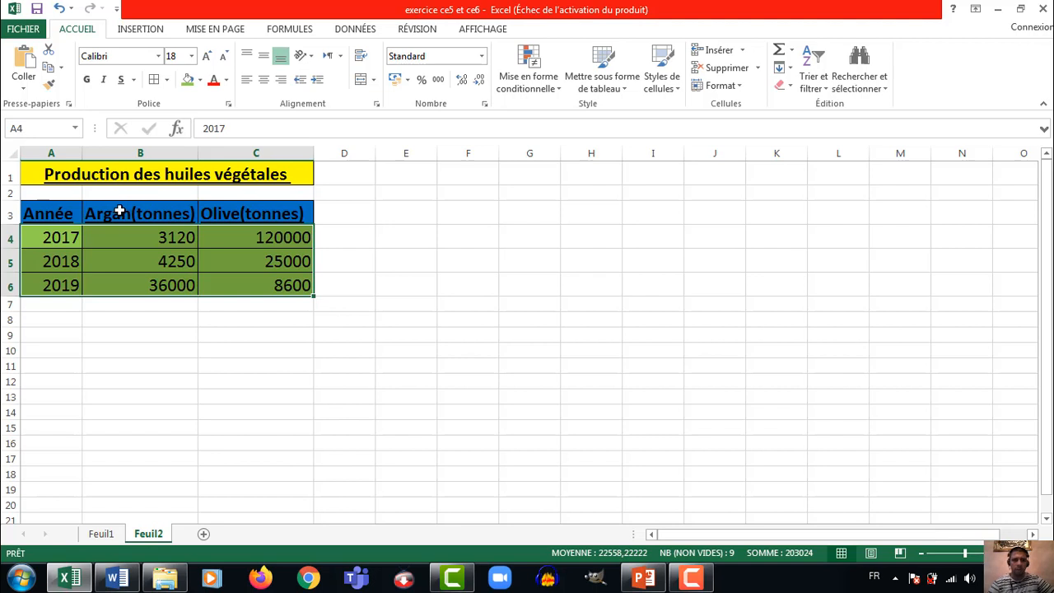
# Insert a 3D pie chart from B3:C4, comparing the 2017 Argan and Olive production
pyautogui.moveTo(120, 212); pyautogui.dragTo(228, 229)
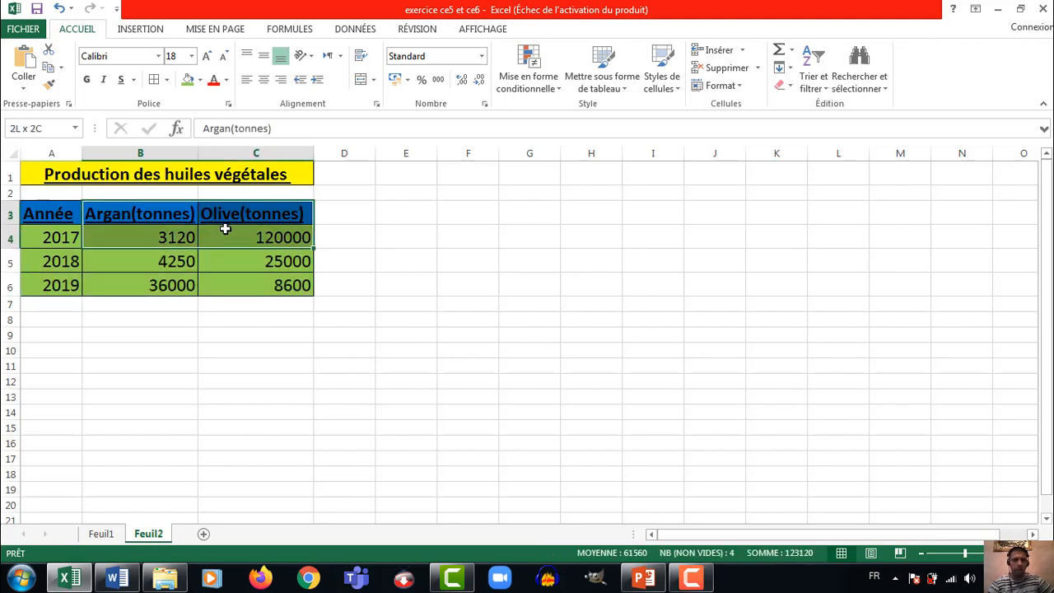
pyautogui.moveTo(225, 228); pyautogui.dragTo(225, 228)
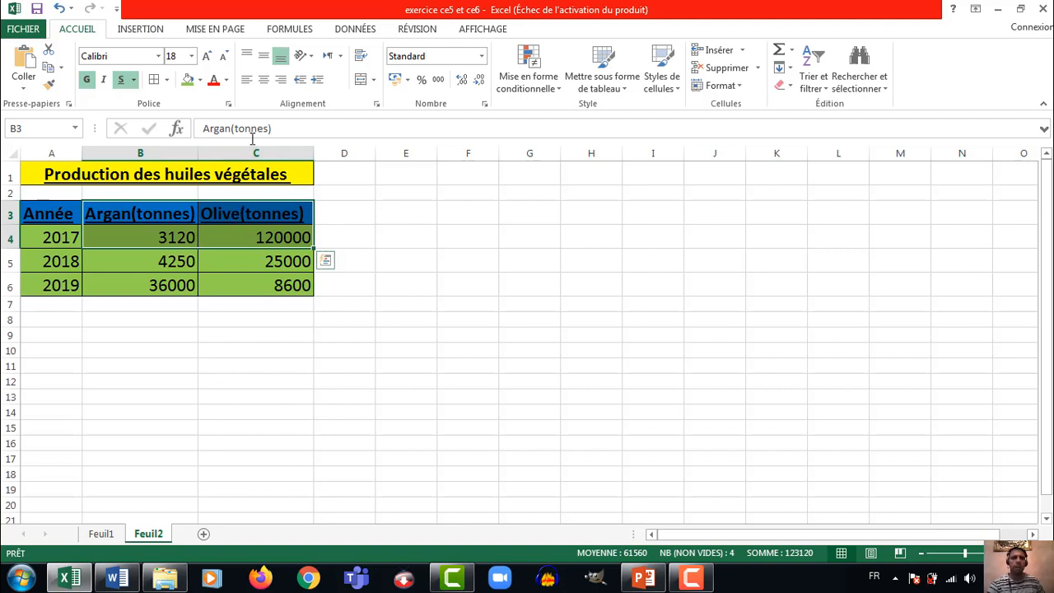
pyautogui.click(152, 33)
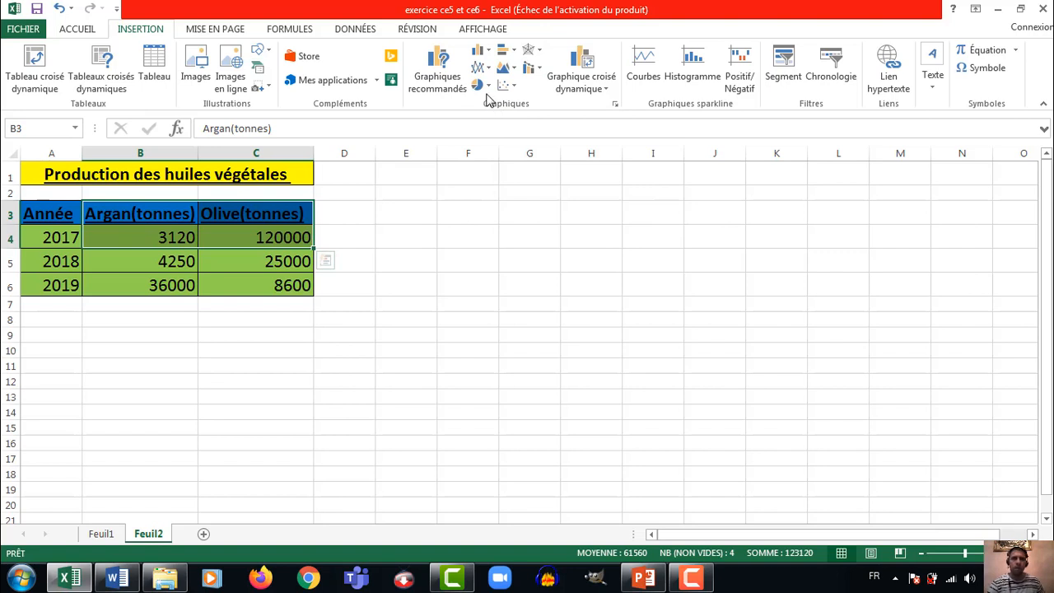
pyautogui.click(488, 87)
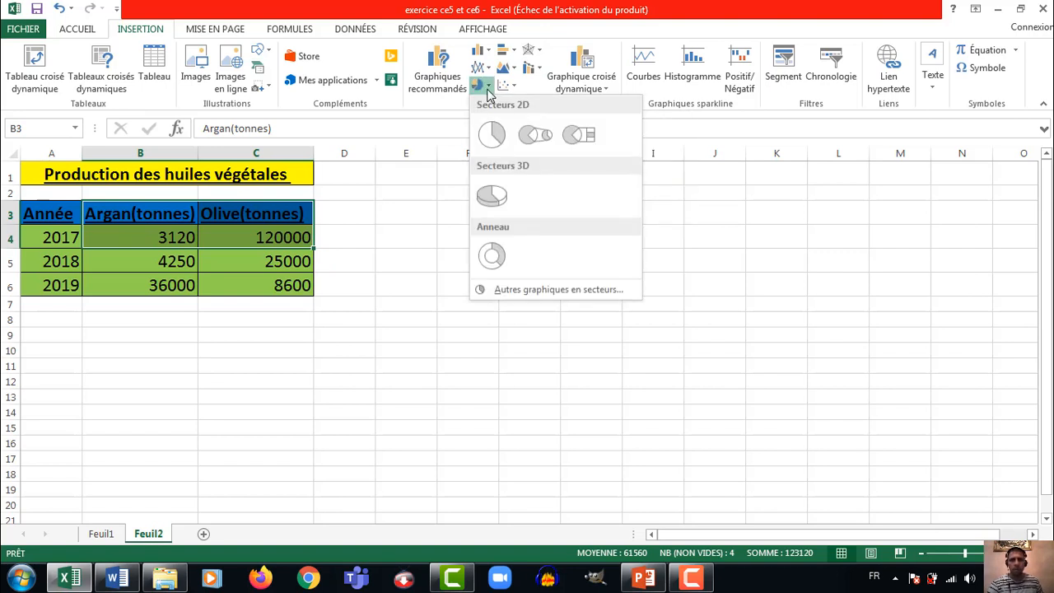
pyautogui.click(493, 195)
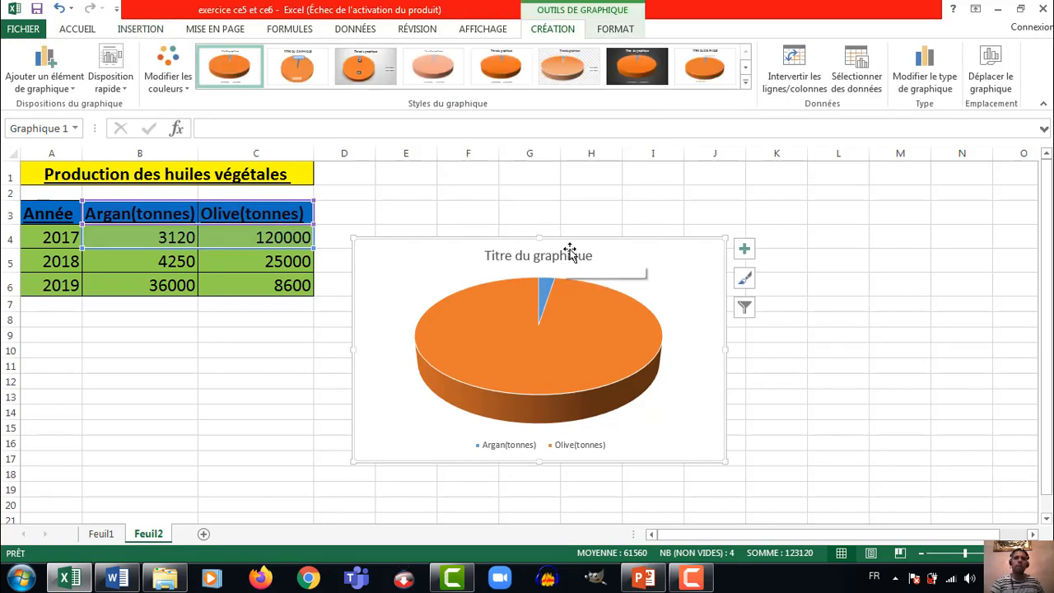
# Replace the pie chart's placeholder title with "production des huiles en 2017"
pyautogui.click(564, 258)
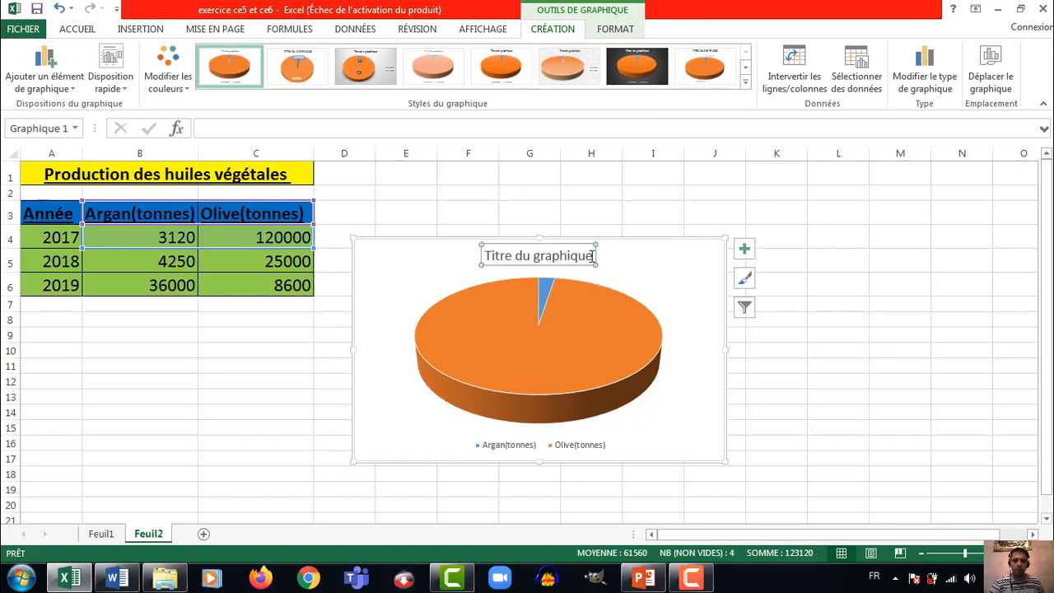
pyautogui.click(593, 256)
pyautogui.press('BackSpace')
pyautogui.press('BackSpace')
pyautogui.press('BackSpace')
pyautogui.press('BackSpace')
pyautogui.press('BackSpace')
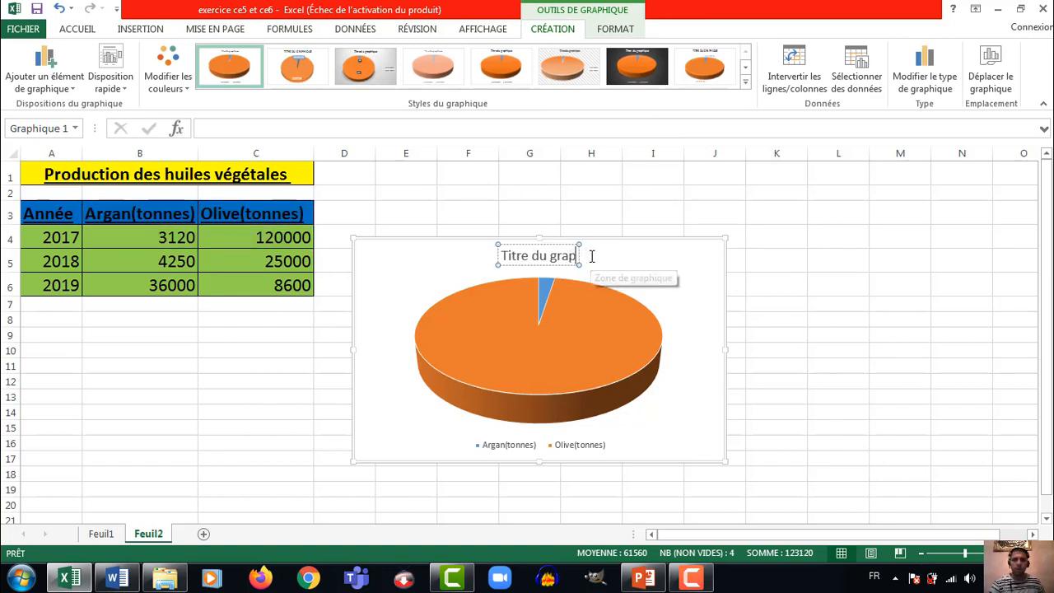
pyautogui.press('BackSpace')
pyautogui.press('BackSpace')
pyautogui.press('BackSpace')
pyautogui.press('BackSpace')
pyautogui.press('BackSpace')
pyautogui.press('BackSpace')
pyautogui.press('BackSpace')
pyautogui.press('BackSpace')
pyautogui.press('BackSpace')
pyautogui.press('BackSpace')
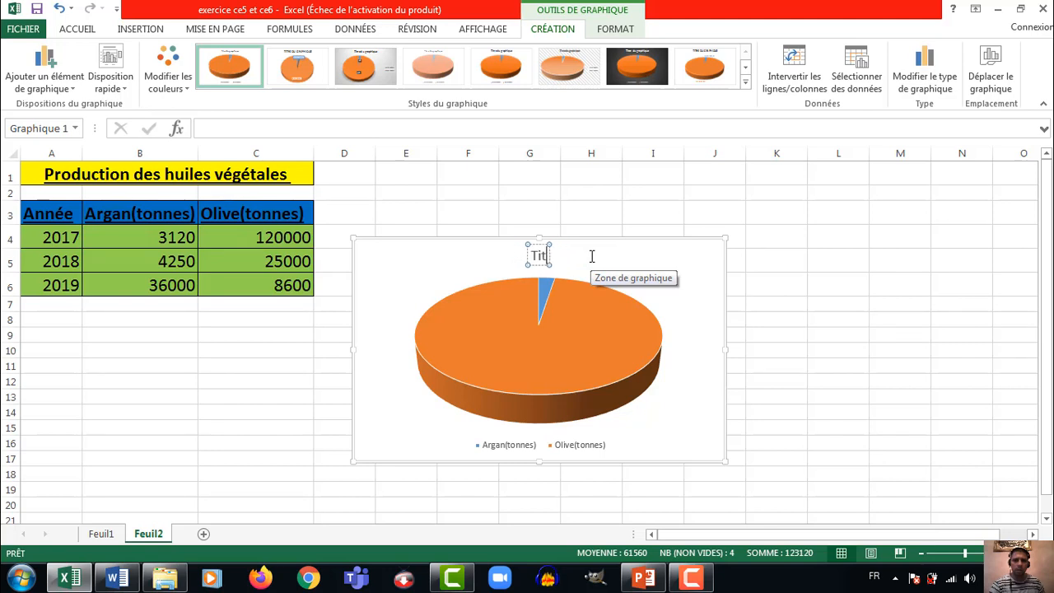
pyautogui.press('BackSpace')
pyautogui.press('BackSpace')
pyautogui.press('BackSpace')
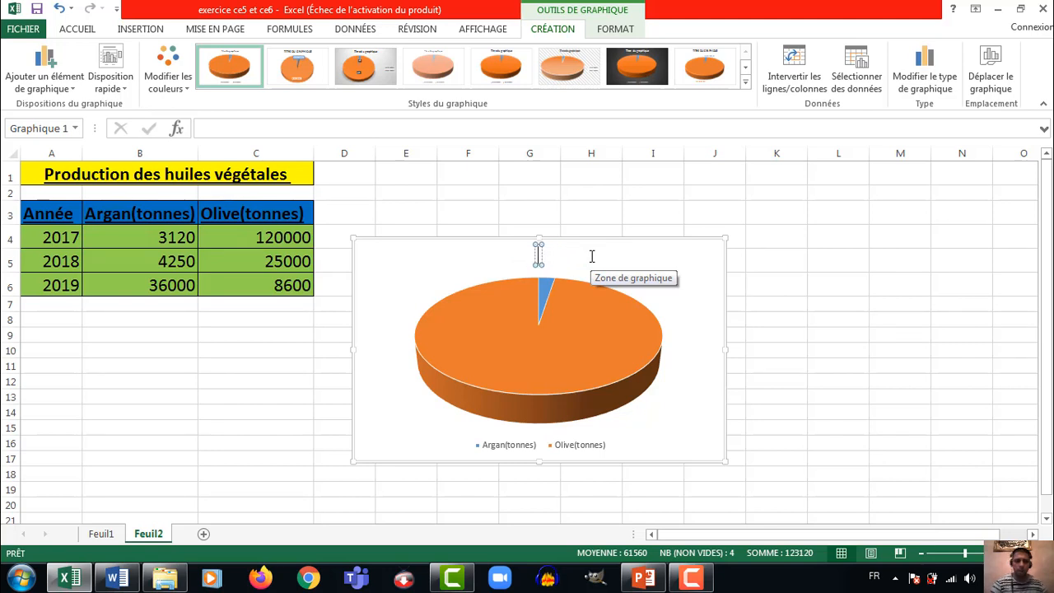
pyautogui.write('produc')
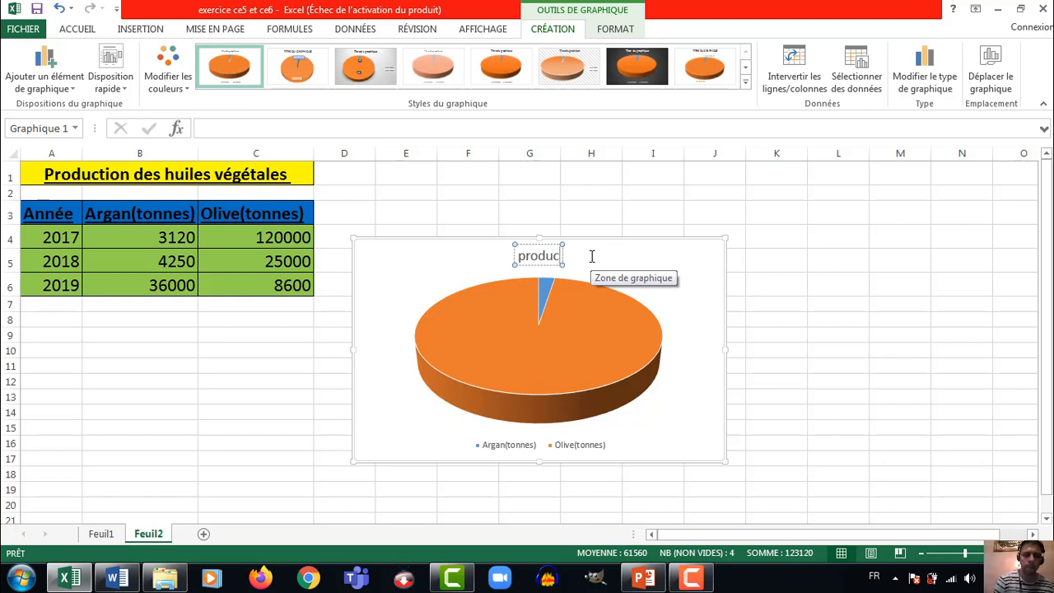
pyautogui.write('tion')
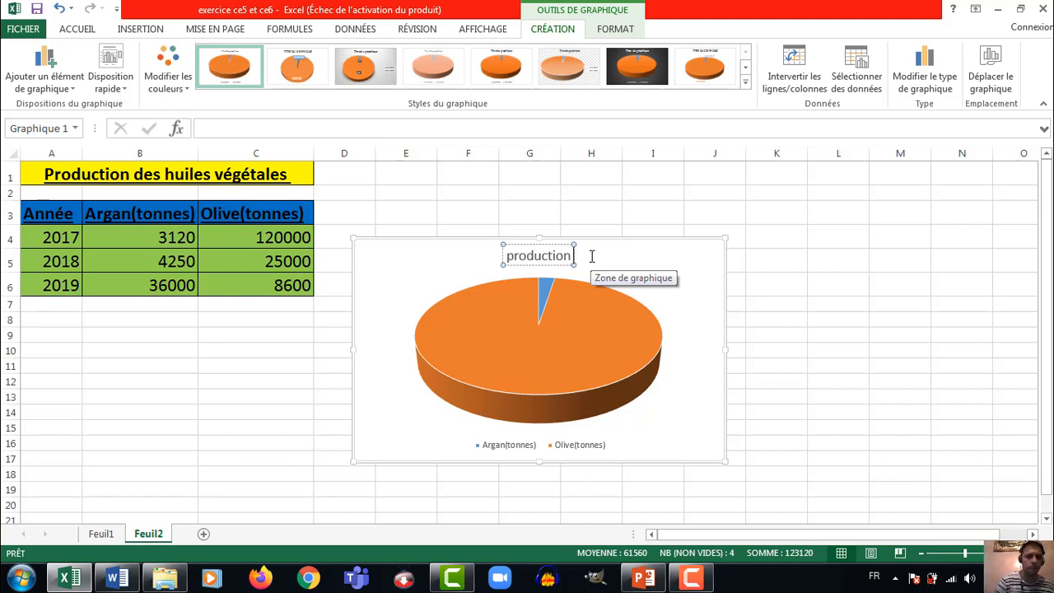
pyautogui.write(' des h')
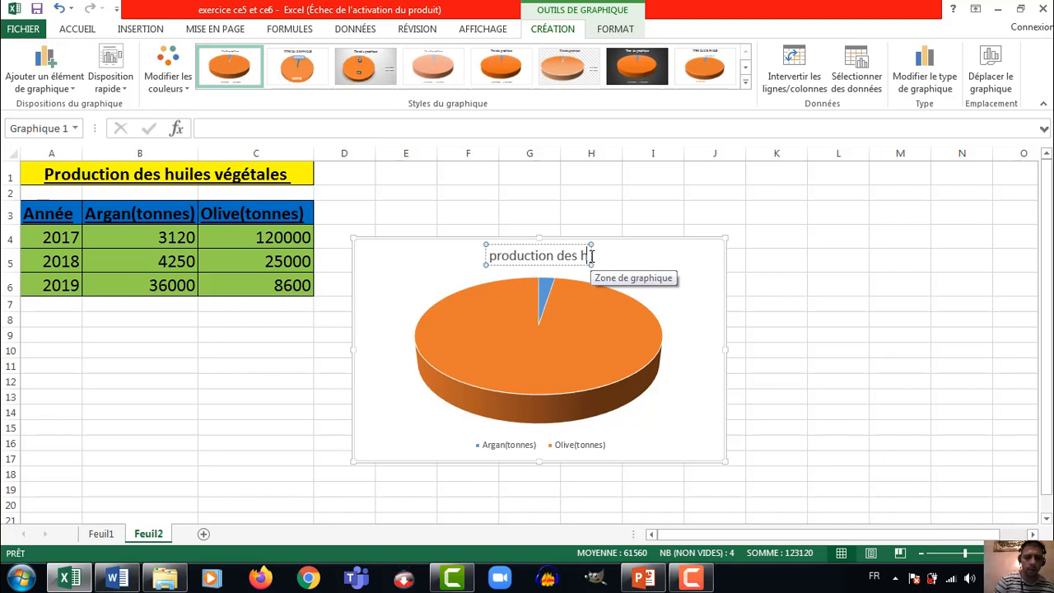
pyautogui.write('uiles')
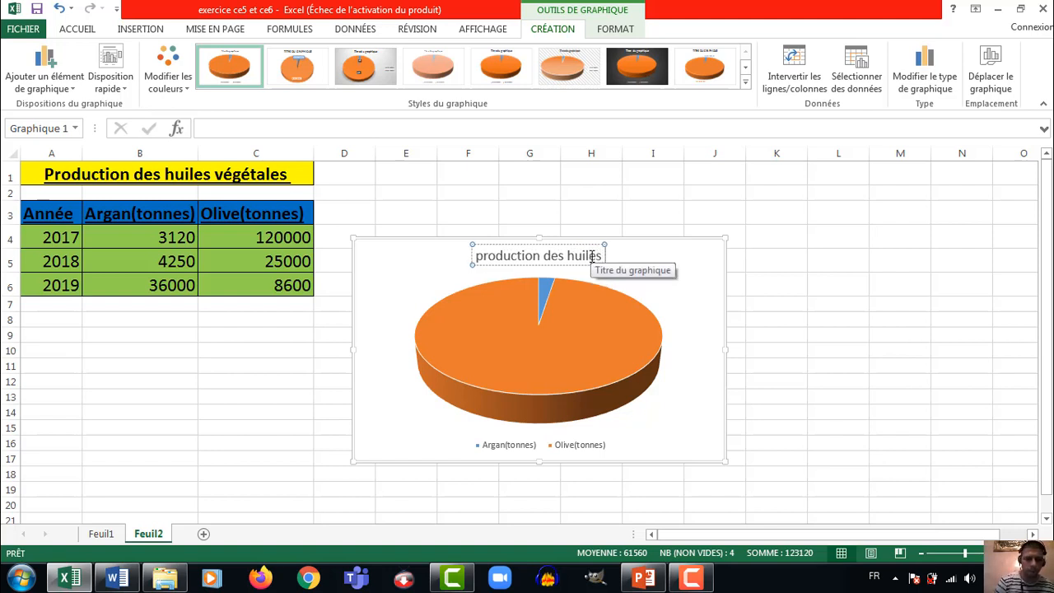
pyautogui.write(' en 20')
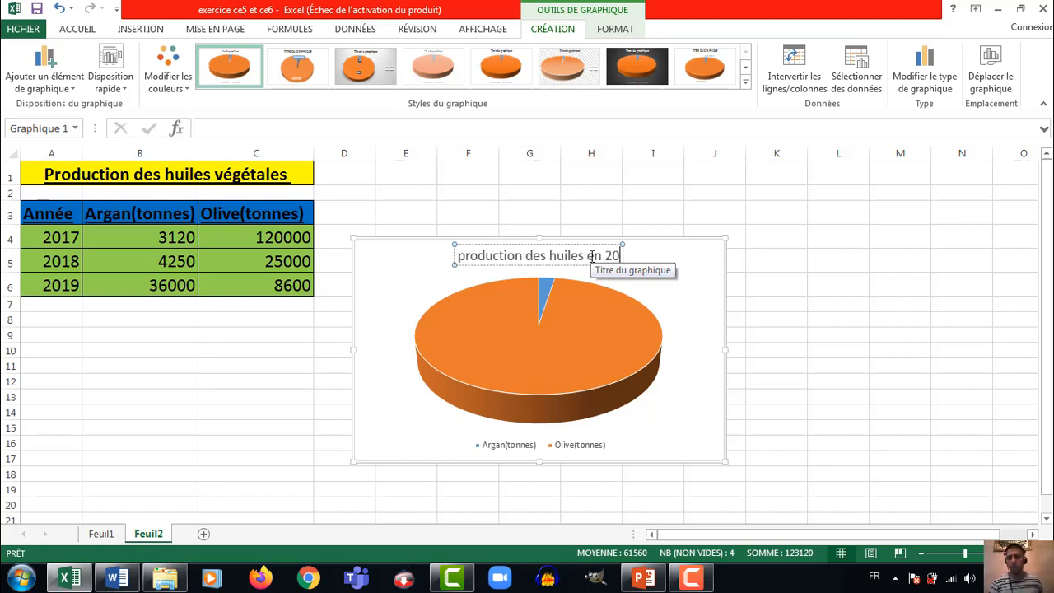
pyautogui.write('17')
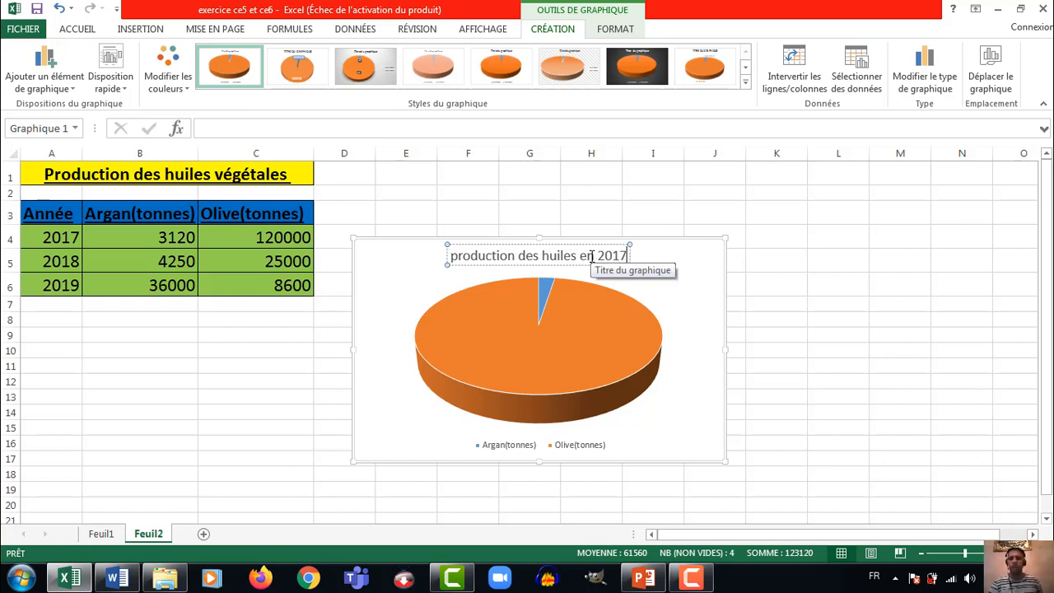
pyautogui.click(711, 265)
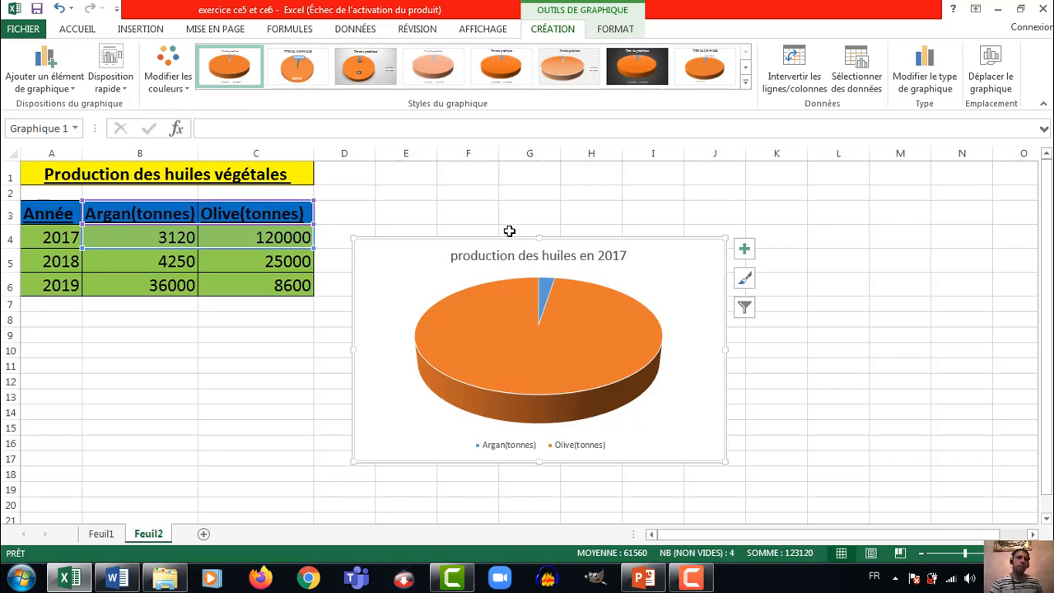
# Move the pie chart directly below the table, with its upper edge at row 8
pyautogui.moveTo(518, 239); pyautogui.dragTo(280, 317)
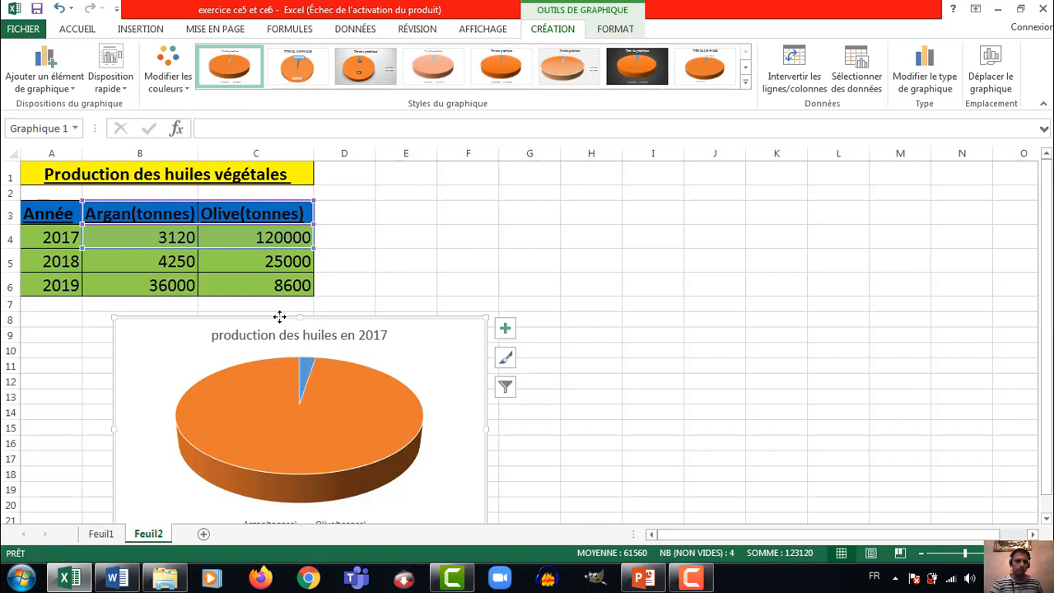
pyautogui.moveTo(280, 317); pyautogui.dragTo(282, 311)
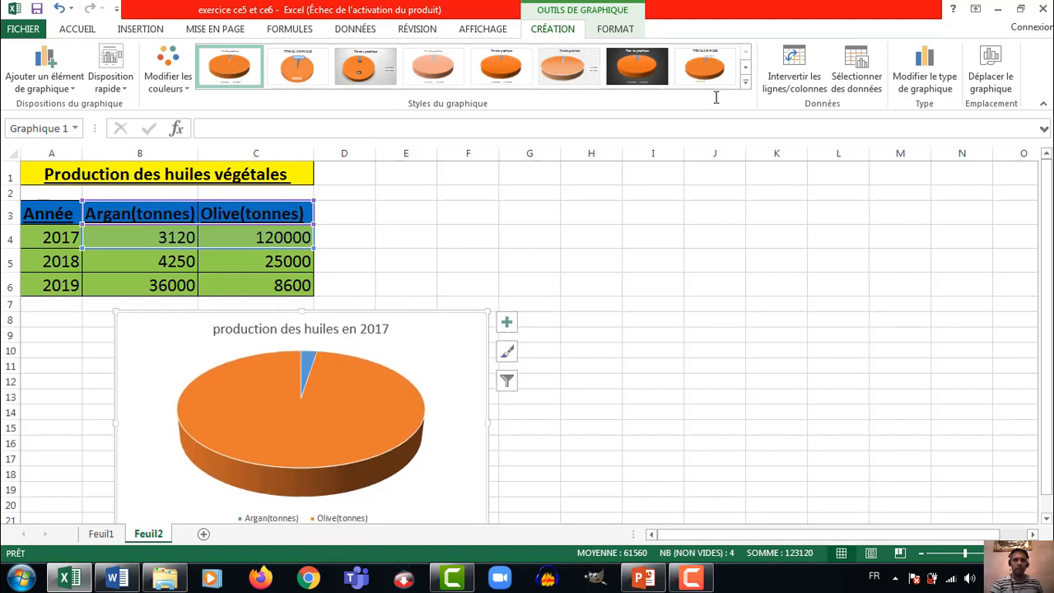
pyautogui.click(997, 10)
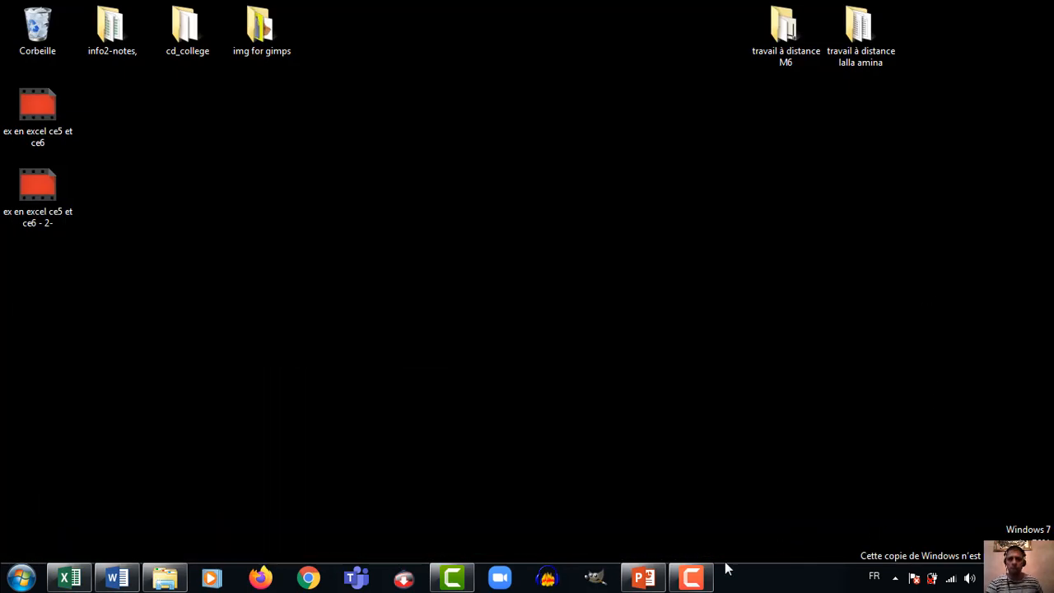
pyautogui.click(698, 576)
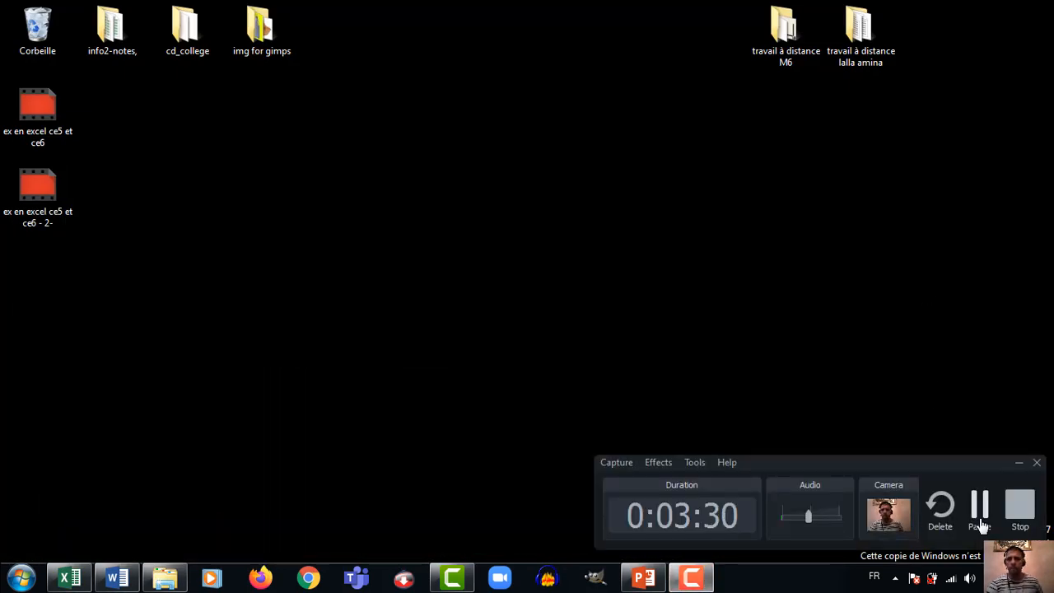